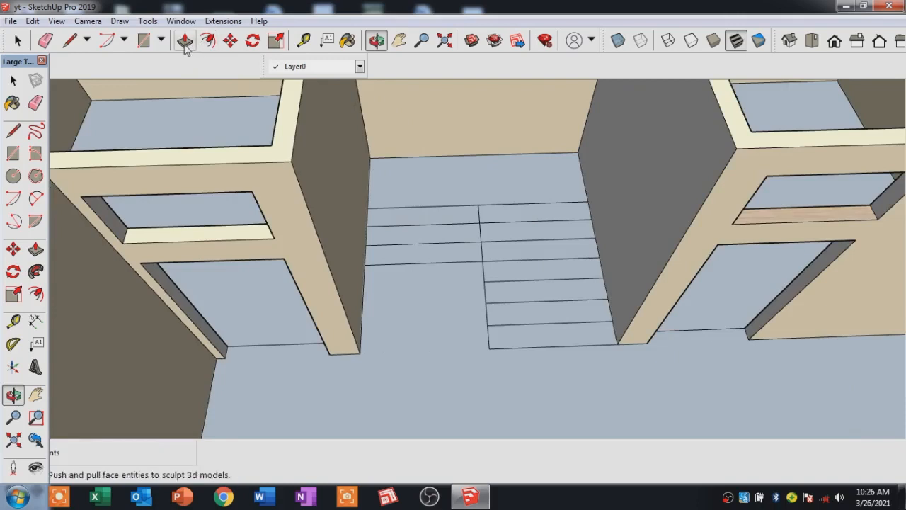
Push/Pull the front tread outline of the longer stair flight up 1'.
{"action": "left_click", "coordinate": [184, 40]}
{"action": "left_click_drag", "start_coordinate": [518, 338], "coordinate": [523, 306]}
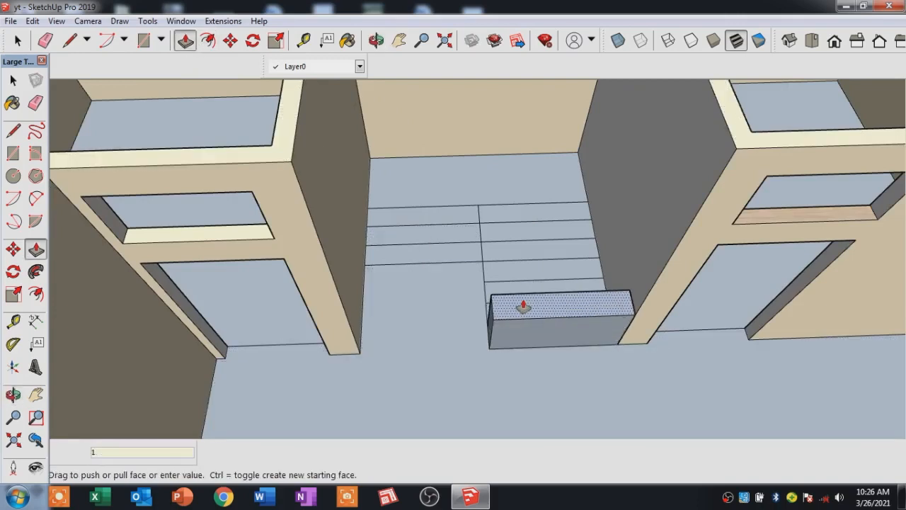
{"action": "type", "text": "1'"}
{"action": "key", "text": "Return"}
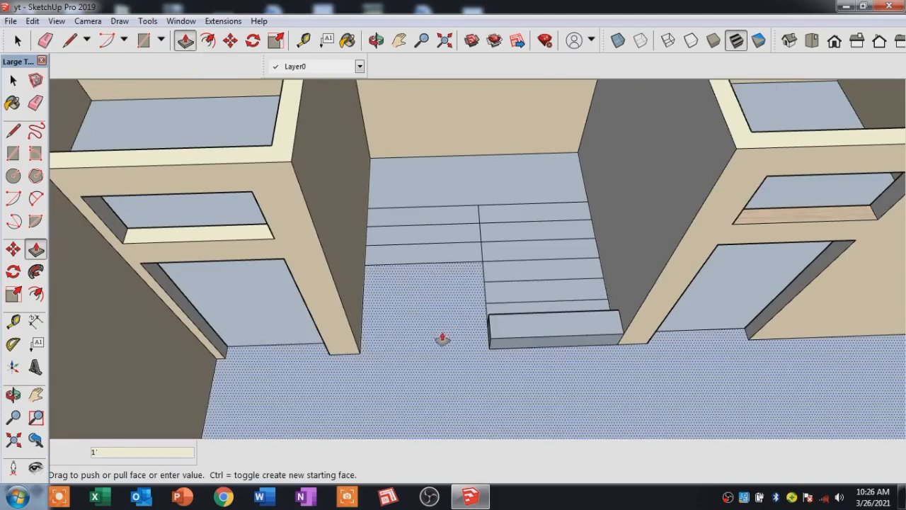
Group all faces and edges of the raised front step block, including its hidden back face.
{"action": "middle_click_drag", "start_coordinate": [442, 338], "coordinate": [522, 305]}
{"action": "scroll", "coordinate": [499, 316], "scroll_direction": "up", "scroll_amount": 3}
{"action": "scroll", "coordinate": [543, 308], "scroll_direction": "up", "scroll_amount": 3}
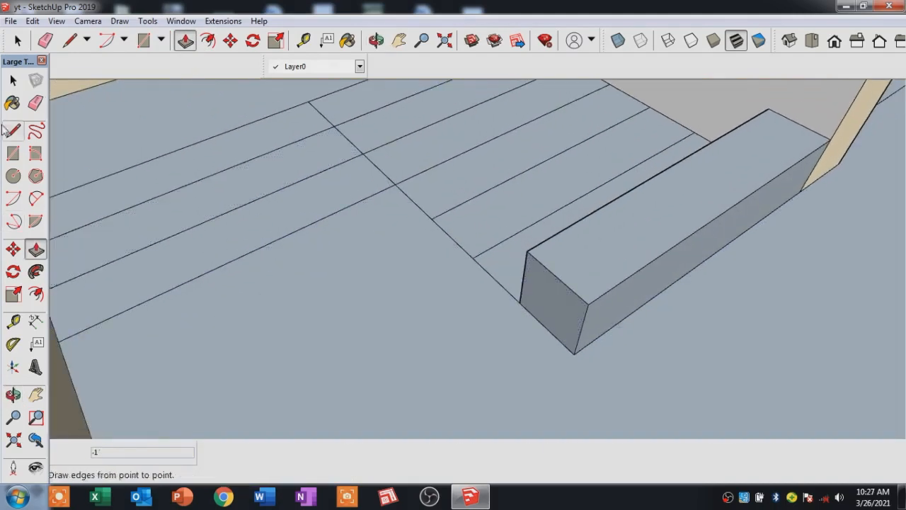
{"action": "left_click", "coordinate": [13, 80]}
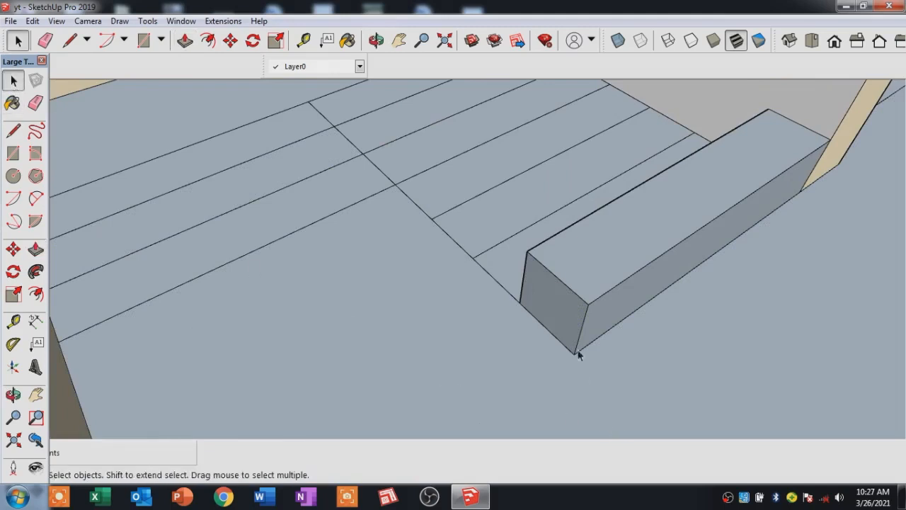
{"action": "left_click", "coordinate": [596, 271], "text": "ctrl"}
{"action": "left_click", "coordinate": [603, 311], "text": "ctrl"}
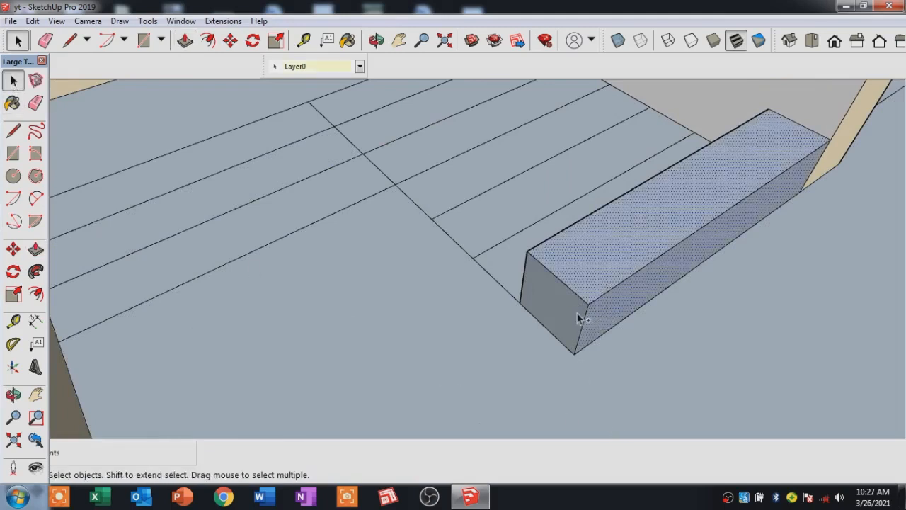
{"action": "left_click", "coordinate": [578, 315], "text": "ctrl"}
{"action": "left_click", "coordinate": [589, 306], "text": "ctrl"}
{"action": "left_click", "coordinate": [594, 341], "text": "ctrl"}
{"action": "left_click", "coordinate": [537, 246], "text": "ctrl"}
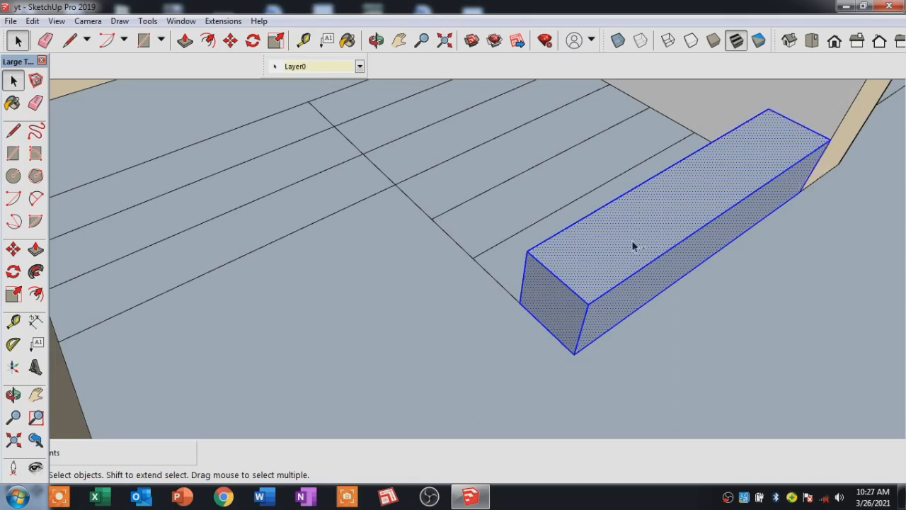
{"action": "middle_click_drag", "start_coordinate": [519, 281], "coordinate": [577, 342]}
{"action": "middle_click_drag", "start_coordinate": [566, 275], "coordinate": [604, 375]}
{"action": "middle_click_drag", "start_coordinate": [575, 315], "coordinate": [536, 339]}
{"action": "scroll", "coordinate": [539, 323], "scroll_direction": "up", "scroll_amount": 3}
{"action": "left_click", "coordinate": [552, 327], "text": "shift"}
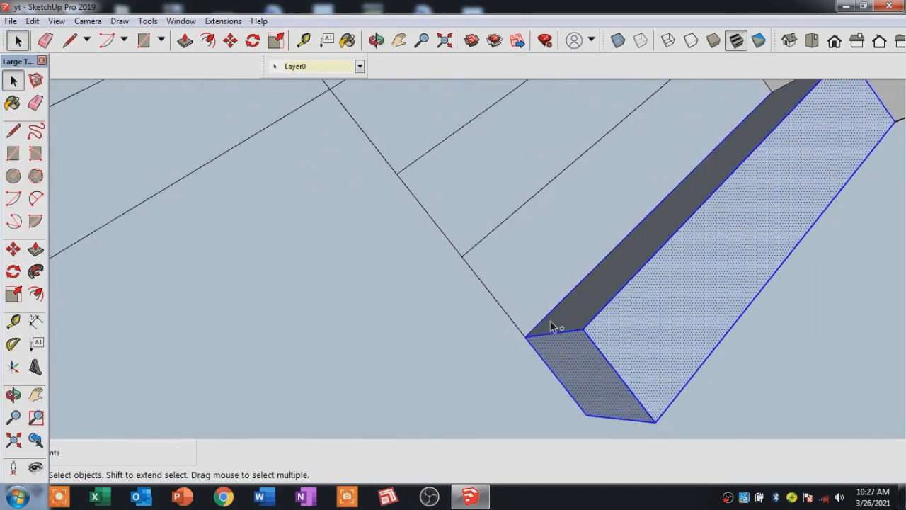
{"action": "scroll", "coordinate": [520, 242], "scroll_direction": "down", "scroll_amount": 4}
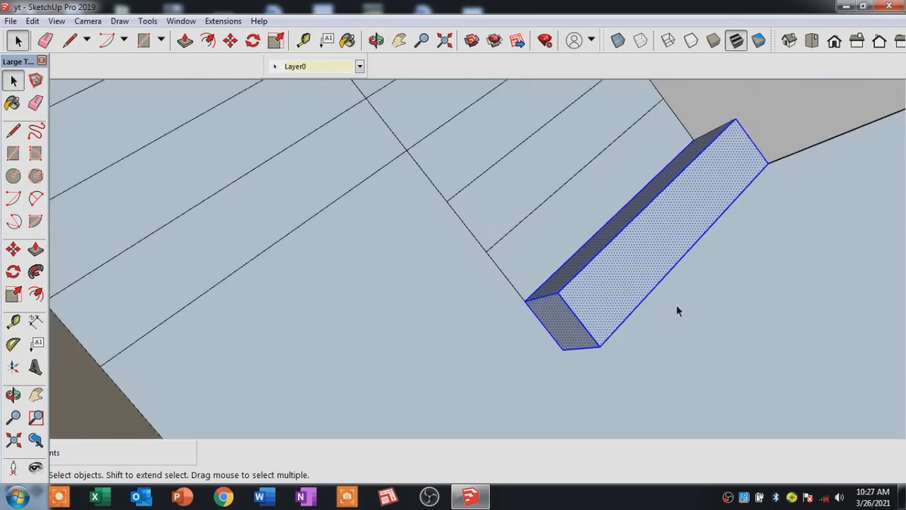
{"action": "middle_click_drag", "start_coordinate": [676, 305], "coordinate": [356, 222]}
{"action": "middle_click_drag", "start_coordinate": [632, 294], "coordinate": [578, 249]}
{"action": "right_click", "coordinate": [578, 249]}
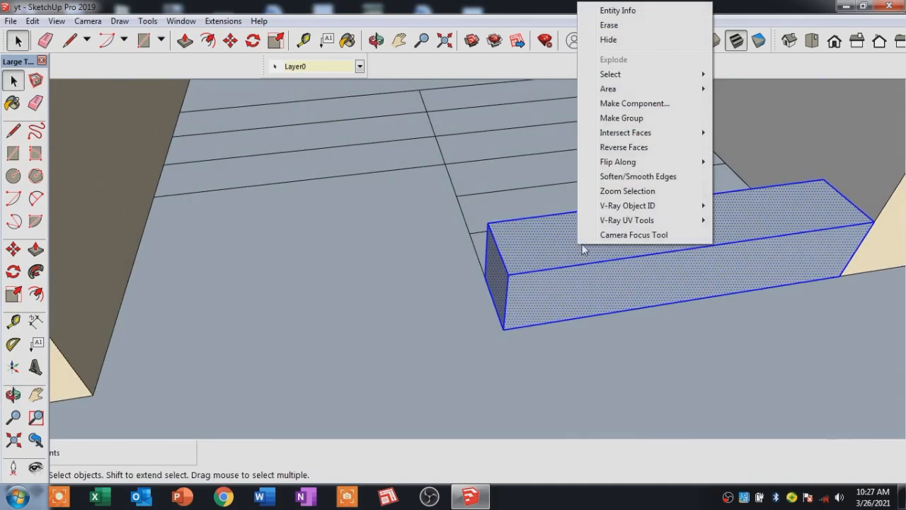
{"action": "left_click", "coordinate": [625, 119]}
Copy the step group from its lower front corner to its upper back corner to form the second step.
{"action": "scroll", "coordinate": [501, 328], "scroll_direction": "up", "scroll_amount": 1}
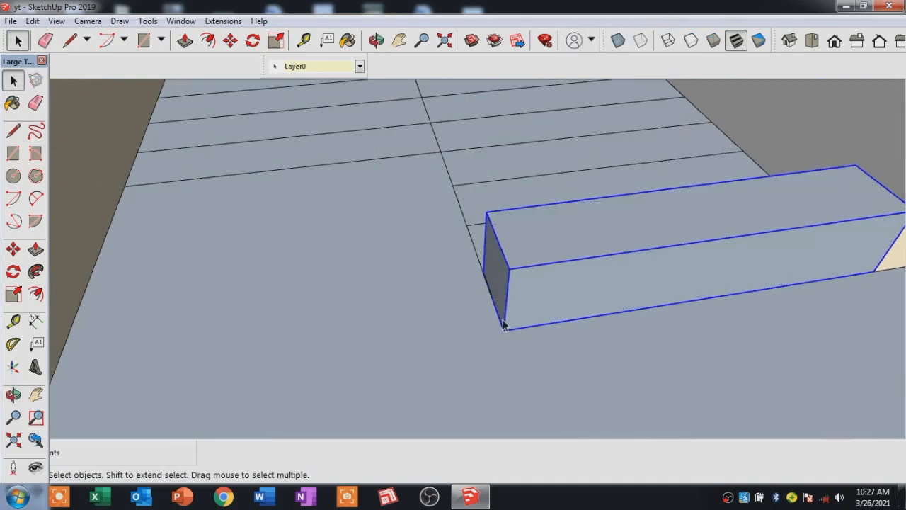
{"action": "scroll", "coordinate": [504, 325], "scroll_direction": "down", "scroll_amount": 5}
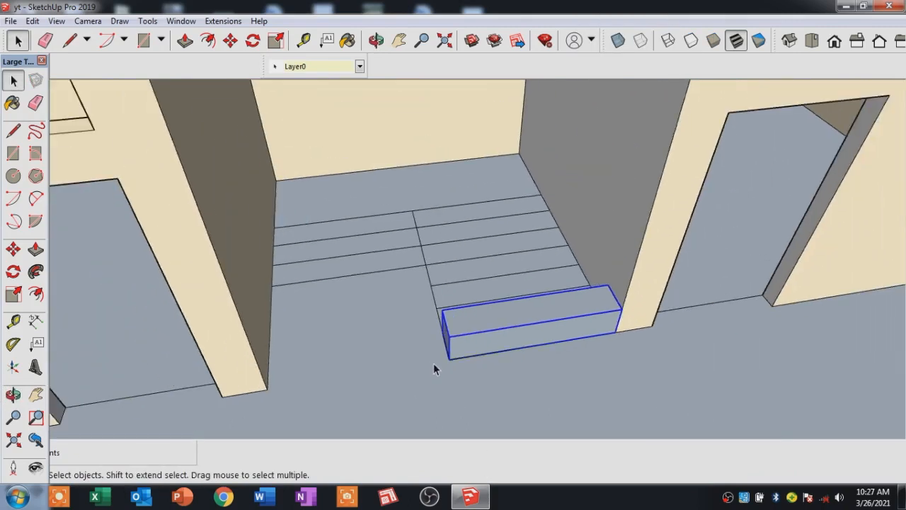
{"action": "key", "text": "m"}
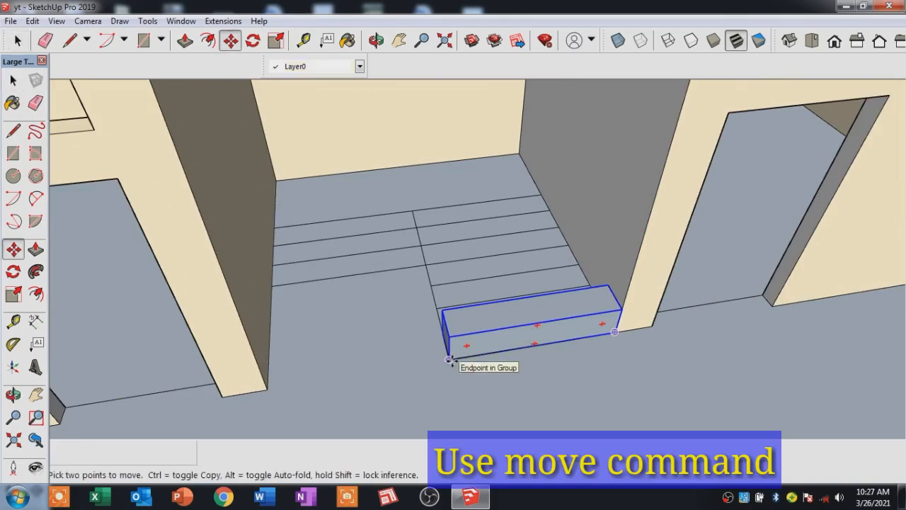
{"action": "left_click", "coordinate": [449, 360]}
{"action": "key", "text": "ctrl"}
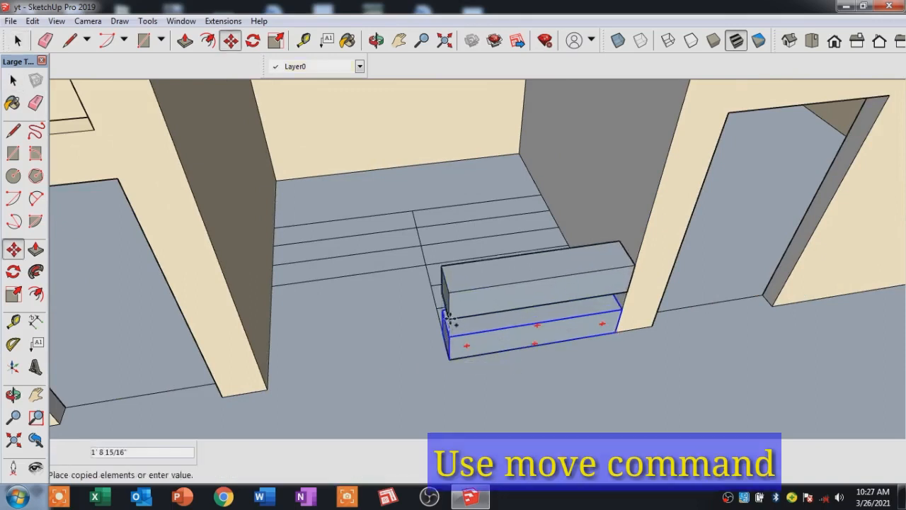
{"action": "left_click", "coordinate": [443, 312]}
Copy the topmost step up and back corner to corner twice, adding the third and fourth steps.
{"action": "scroll", "coordinate": [435, 306], "scroll_direction": "up", "scroll_amount": 2}
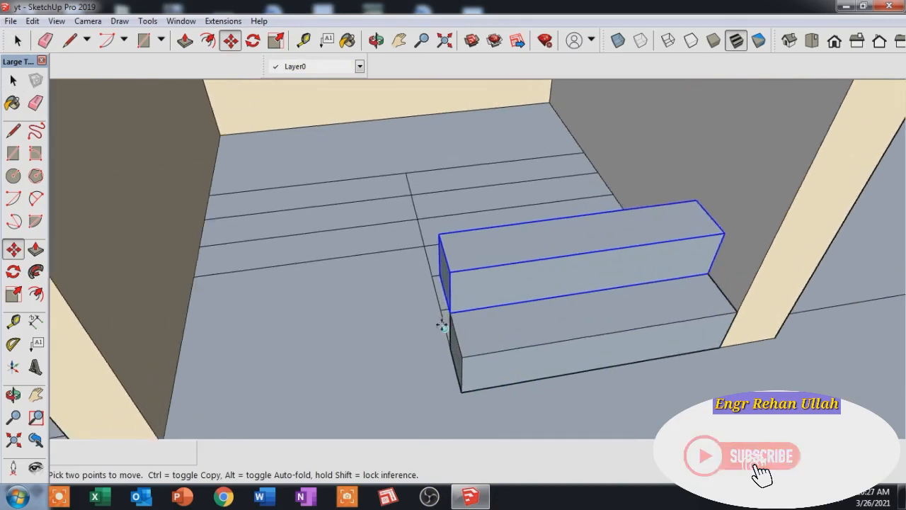
{"action": "left_click", "coordinate": [450, 313]}
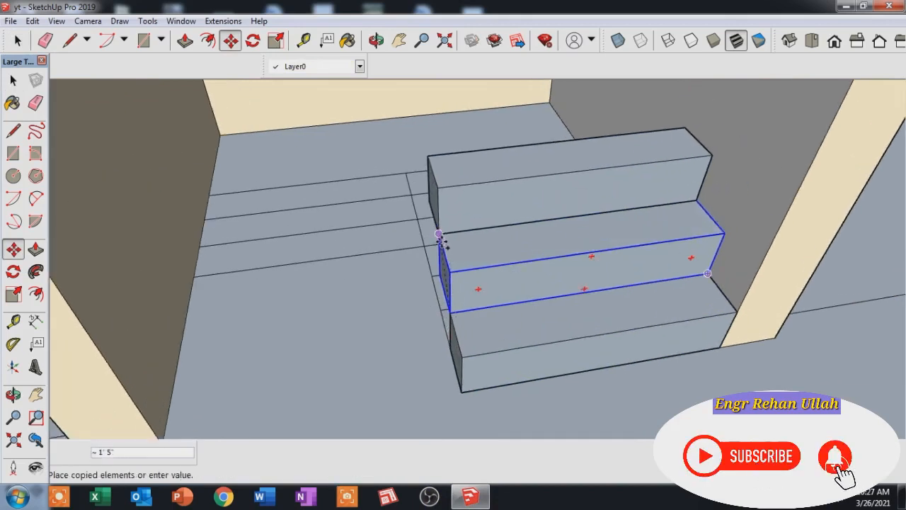
{"action": "left_click", "coordinate": [440, 235]}
{"action": "scroll", "coordinate": [461, 400], "scroll_direction": "down", "scroll_amount": 1}
{"action": "scroll", "coordinate": [453, 275], "scroll_direction": "up", "scroll_amount": 3}
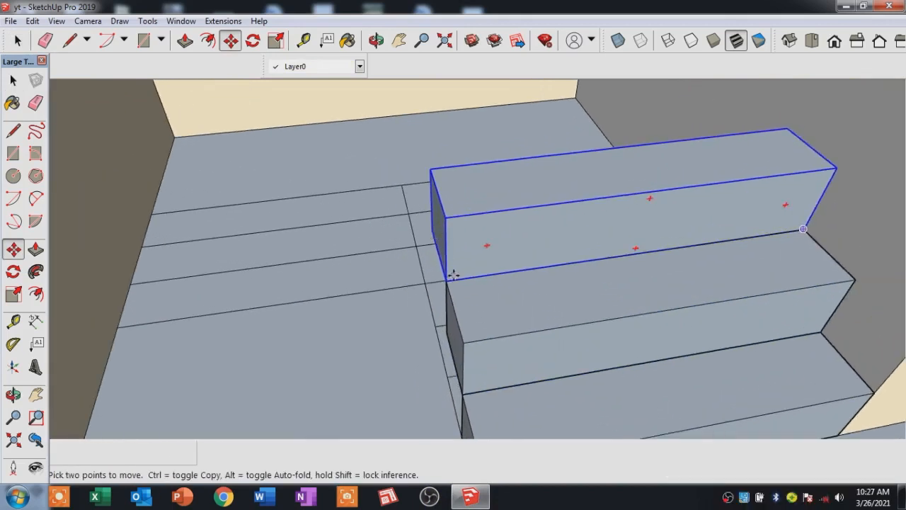
{"action": "left_click", "coordinate": [447, 281]}
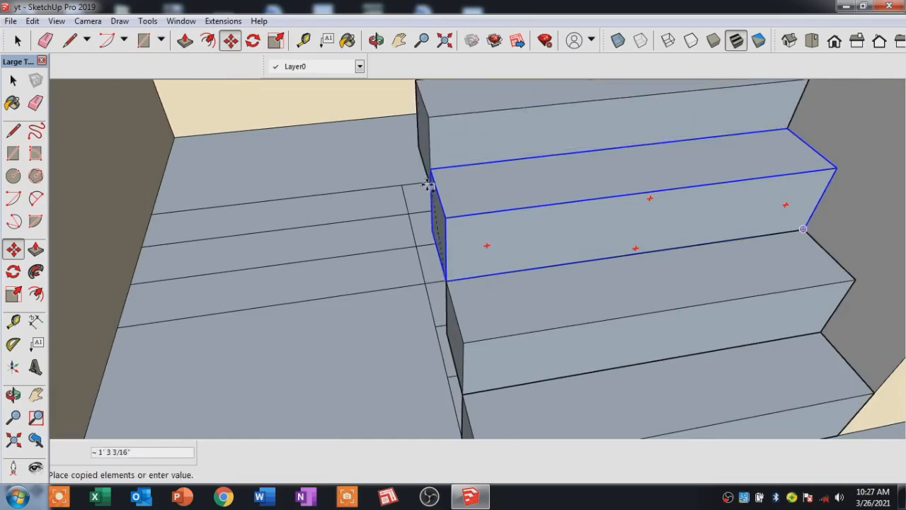
{"action": "left_click", "coordinate": [430, 170]}
Add the fifth and sixth steps by copying the topmost step from lower front corner to upper back corner.
{"action": "scroll", "coordinate": [461, 421], "scroll_direction": "down", "scroll_amount": 4}
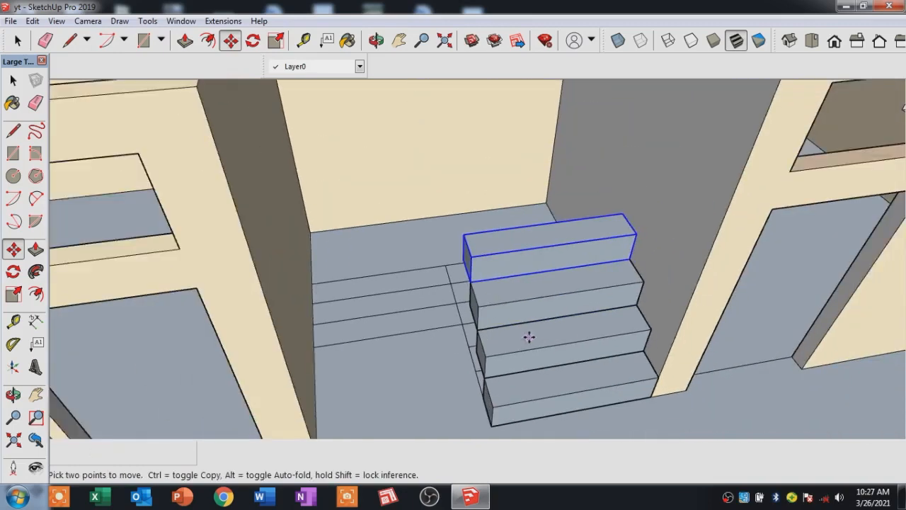
{"action": "scroll", "coordinate": [474, 248], "scroll_direction": "up", "scroll_amount": 2}
{"action": "left_click", "coordinate": [471, 301]}
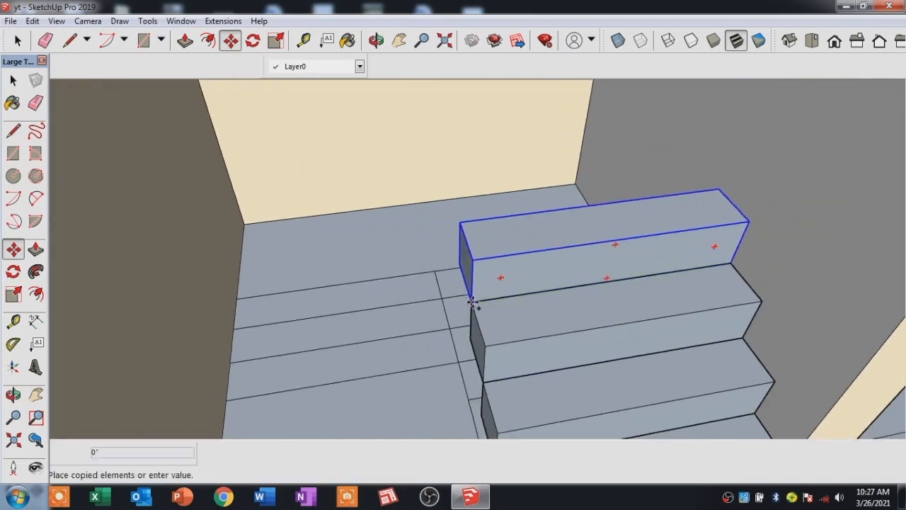
{"action": "left_click", "coordinate": [459, 222]}
{"action": "scroll", "coordinate": [461, 286], "scroll_direction": "down", "scroll_amount": 2}
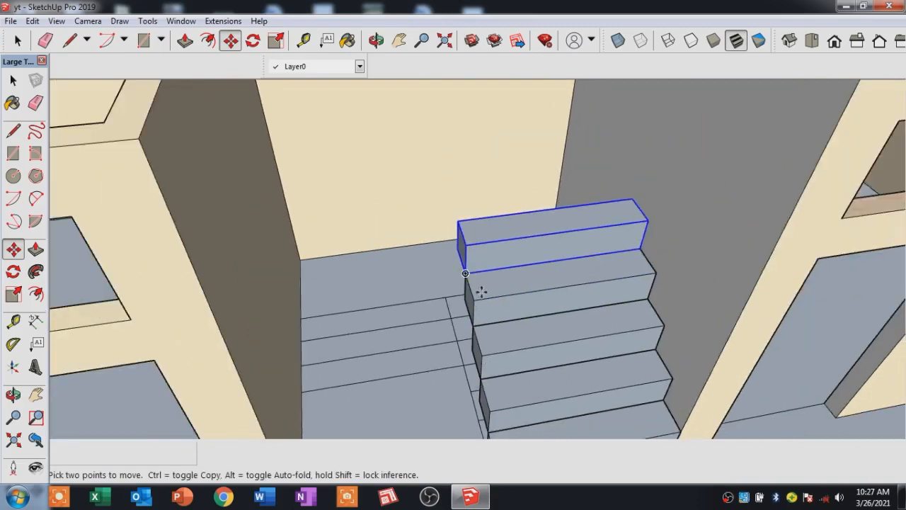
{"action": "scroll", "coordinate": [467, 297], "scroll_direction": "up", "scroll_amount": 3}
{"action": "left_click", "coordinate": [469, 301]}
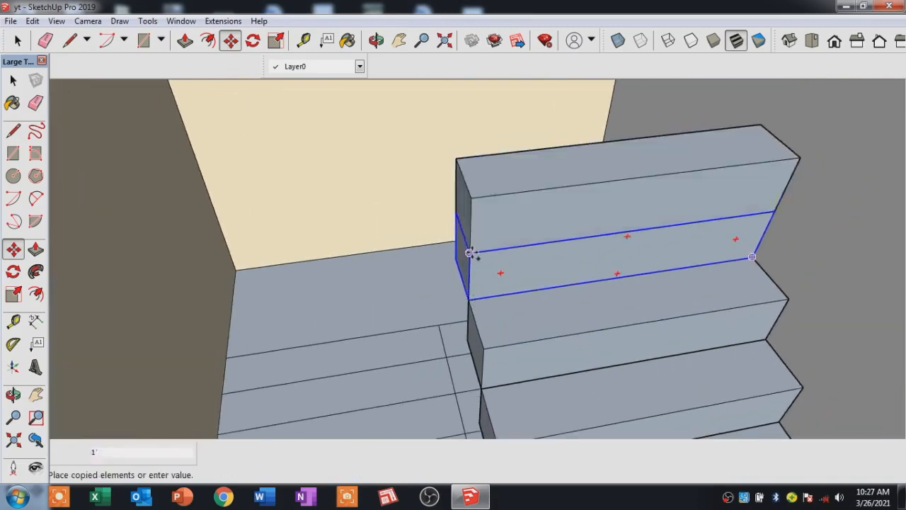
{"action": "left_click", "coordinate": [460, 217]}
Copy the sixth step from its lower front corner to its upper back corner to add the seventh step.
{"action": "scroll", "coordinate": [457, 240], "scroll_direction": "down", "scroll_amount": 3}
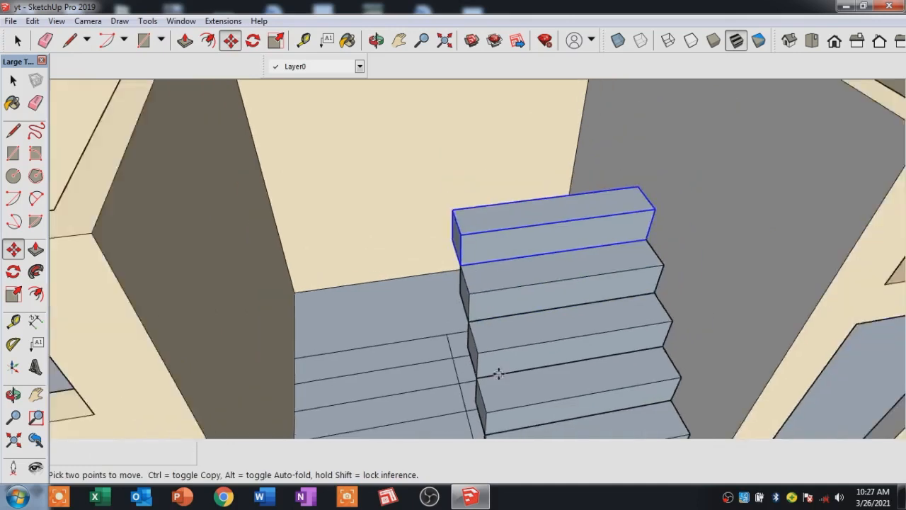
{"action": "scroll", "coordinate": [467, 269], "scroll_direction": "up", "scroll_amount": 4}
{"action": "left_click", "coordinate": [475, 309]}
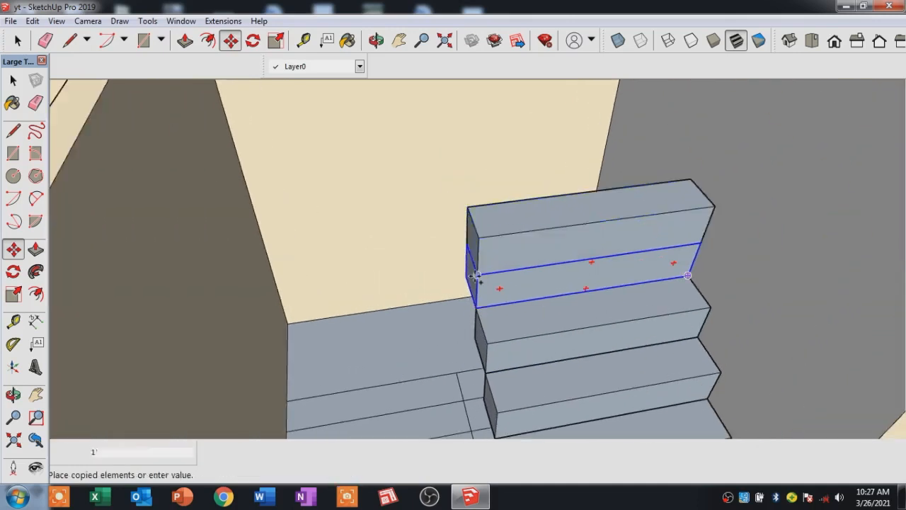
{"action": "left_click", "coordinate": [465, 241]}
{"action": "scroll", "coordinate": [397, 214], "scroll_direction": "down", "scroll_amount": 1}
{"action": "scroll", "coordinate": [396, 214], "scroll_direction": "down", "scroll_amount": 3}
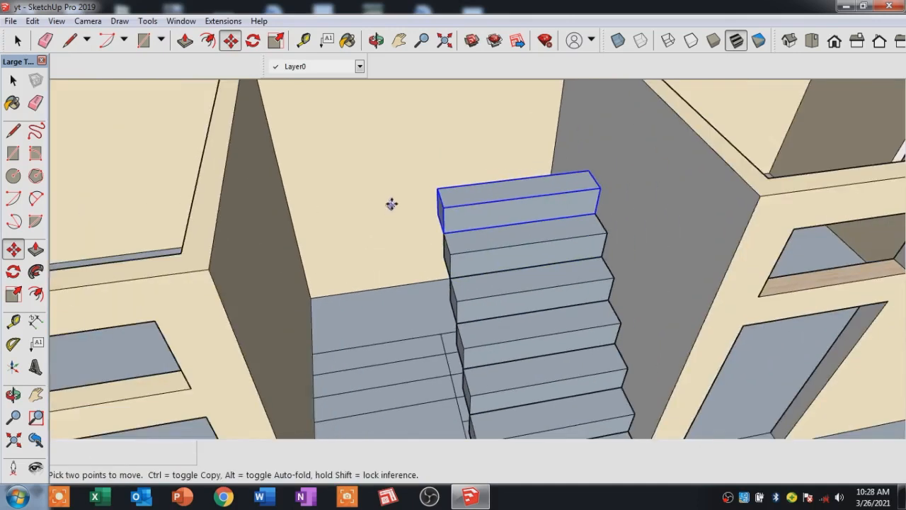
Push/Pull the landing face along the back wall of the stairwell up 1'.
{"action": "scroll", "coordinate": [435, 354], "scroll_direction": "up", "scroll_amount": 3}
{"action": "mouse_move", "coordinate": [434, 354]}
{"action": "middle_mouse_down"}
{"action": "mouse_move", "coordinate": [425, 348]}
{"action": "mouse_move", "coordinate": [466, 348]}
{"action": "middle_mouse_up"}
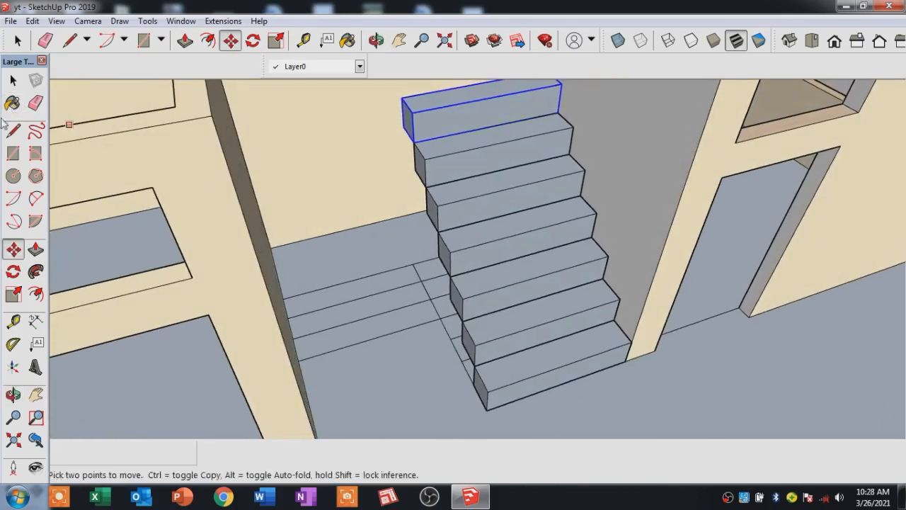
{"action": "left_click", "coordinate": [35, 249]}
{"action": "left_click_drag", "start_coordinate": [392, 258], "coordinate": [381, 232]}
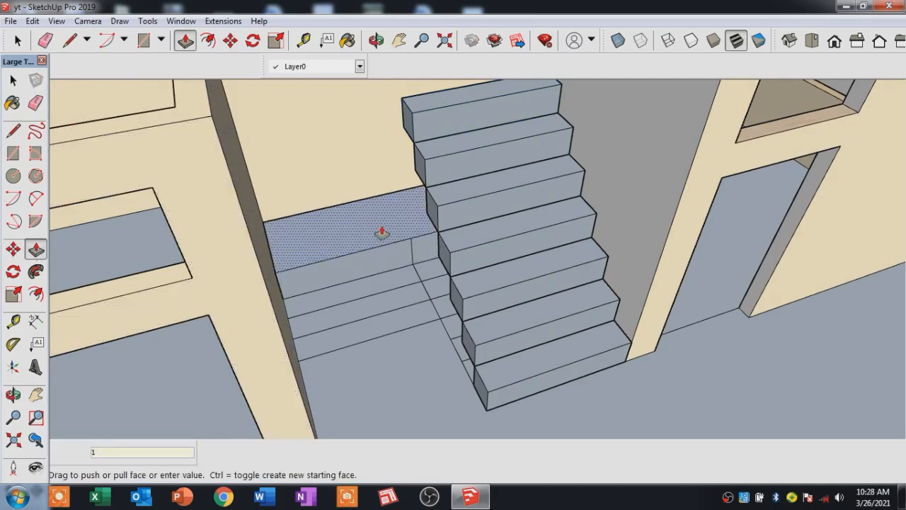
{"action": "key", "text": "Return"}
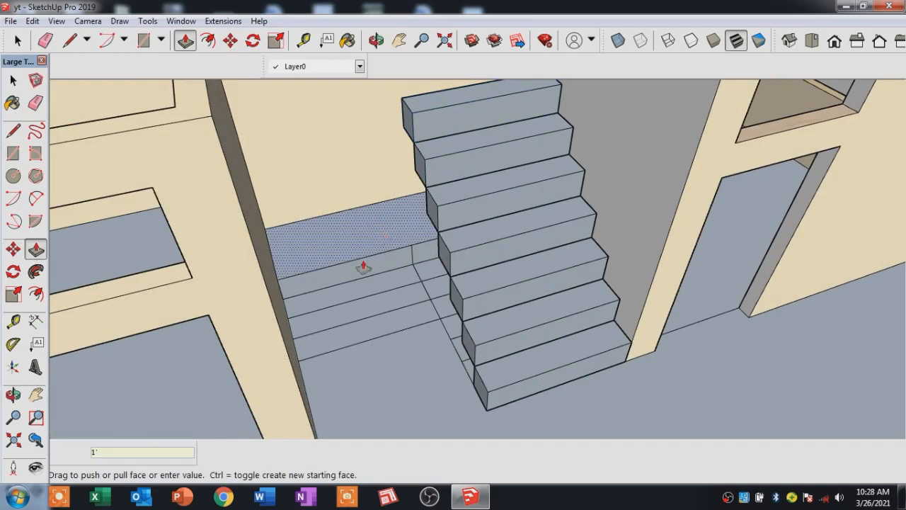
Copy the raised landing's top and front faces with their edges straight up 7' to the seventh step's upper back corner.
{"action": "left_click", "coordinate": [13, 80]}
{"action": "scroll", "coordinate": [284, 199], "scroll_direction": "up", "scroll_amount": 1}
{"action": "scroll", "coordinate": [347, 255], "scroll_direction": "up", "scroll_amount": 3}
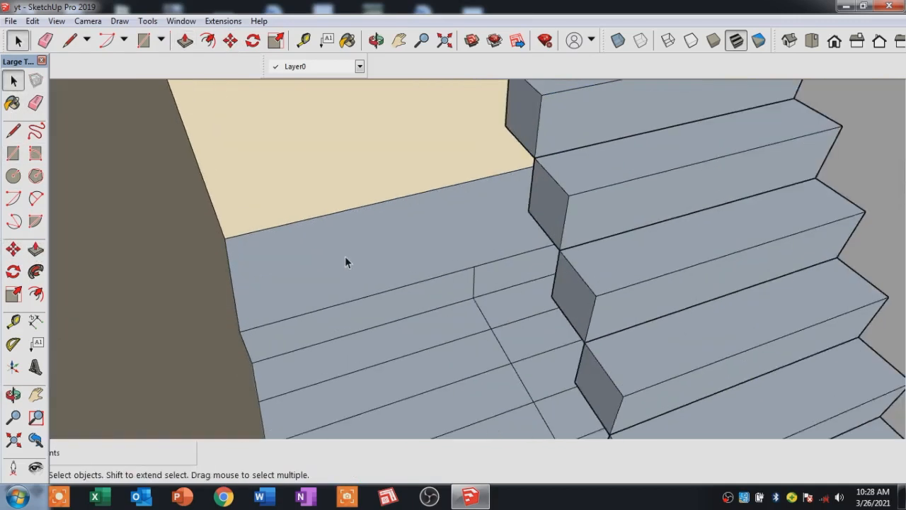
{"action": "left_click", "coordinate": [353, 282]}
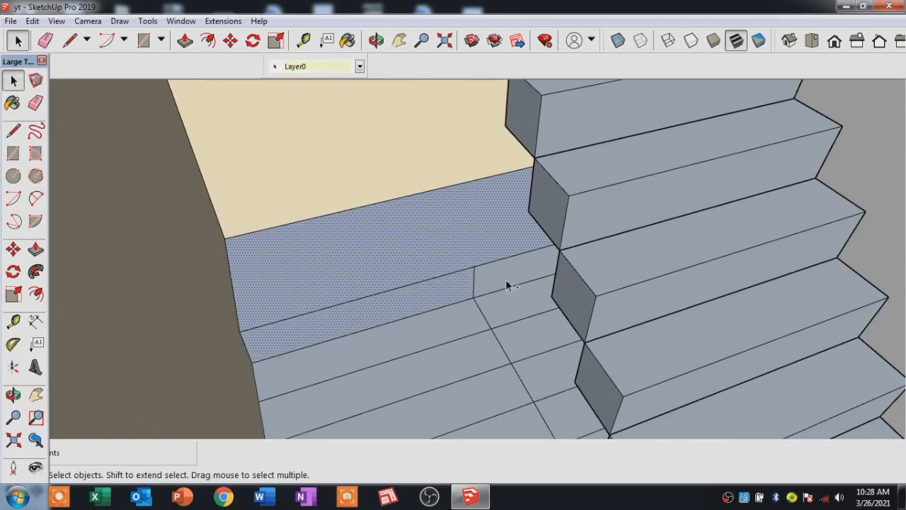
{"action": "left_click", "coordinate": [453, 273], "text": "shift"}
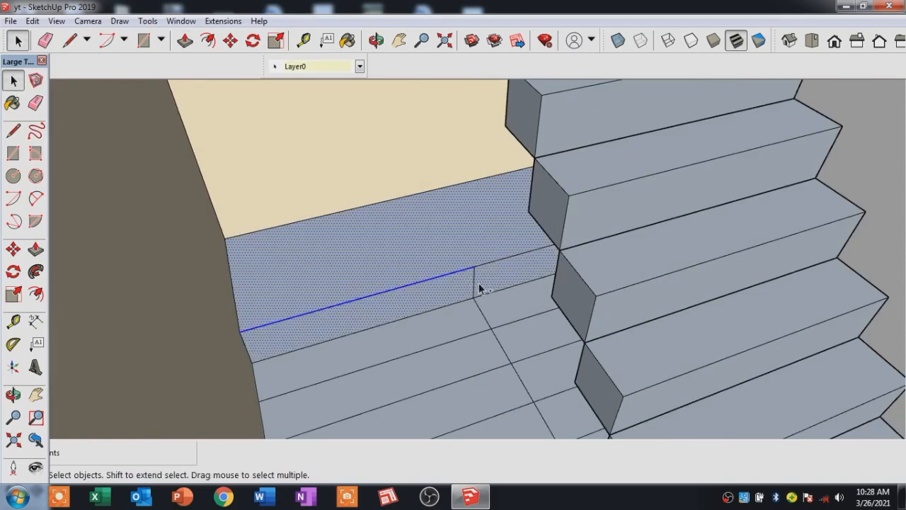
{"action": "left_click", "coordinate": [474, 281], "text": "shift"}
{"action": "left_click", "coordinate": [479, 268], "text": "shift"}
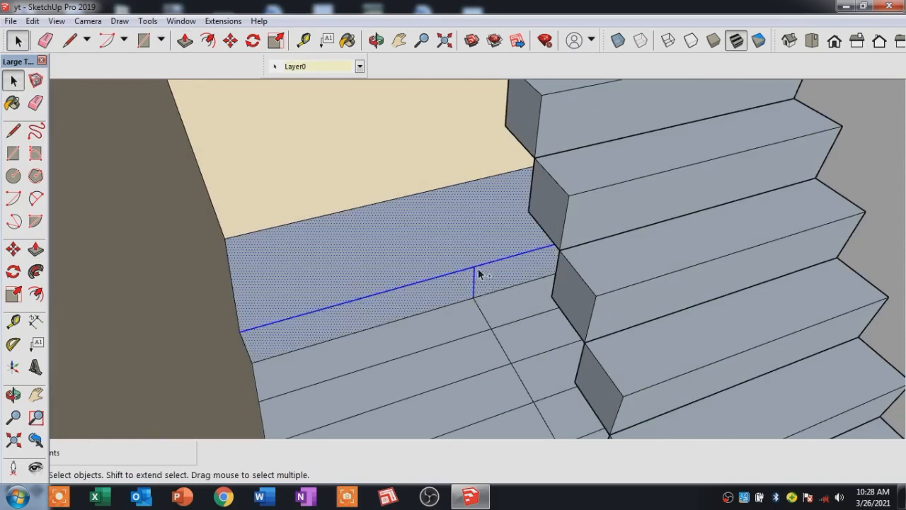
{"action": "left_click", "coordinate": [461, 301], "text": "shift"}
{"action": "left_click", "coordinate": [295, 225], "text": "shift"}
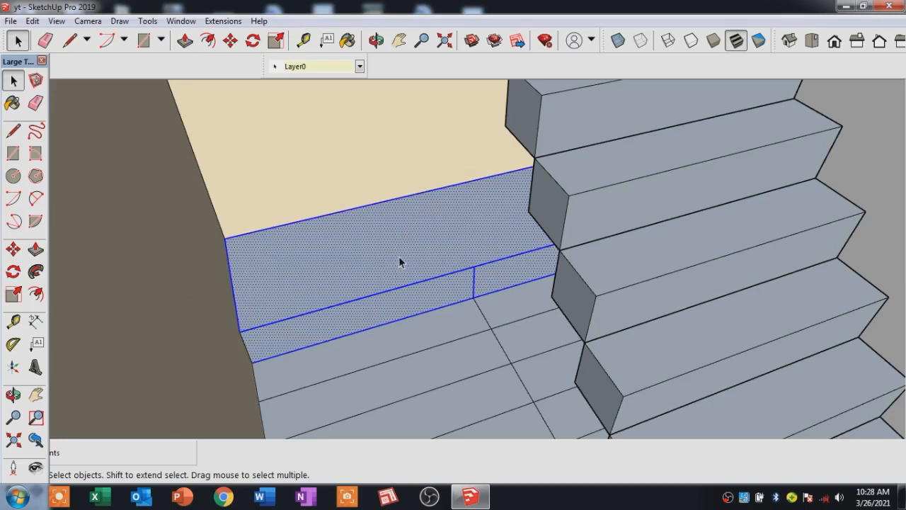
{"action": "key", "text": "m"}
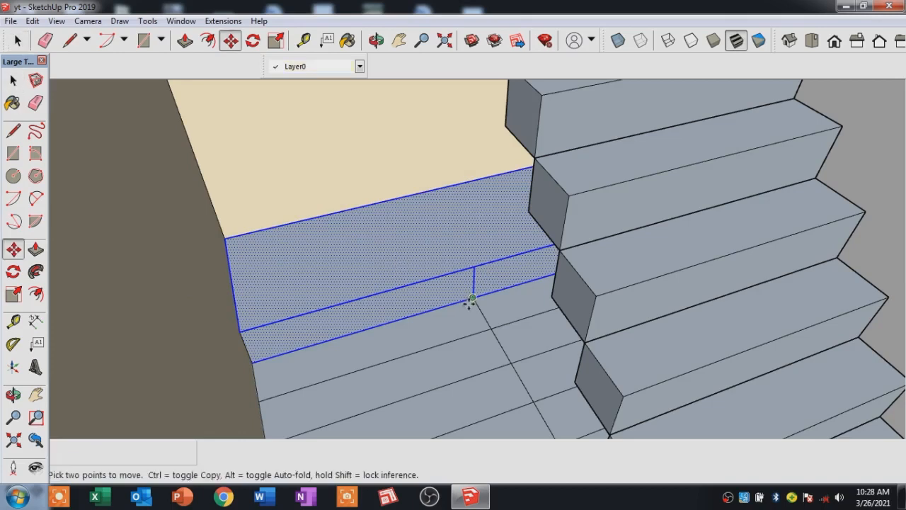
{"action": "key", "text": "ctrl"}
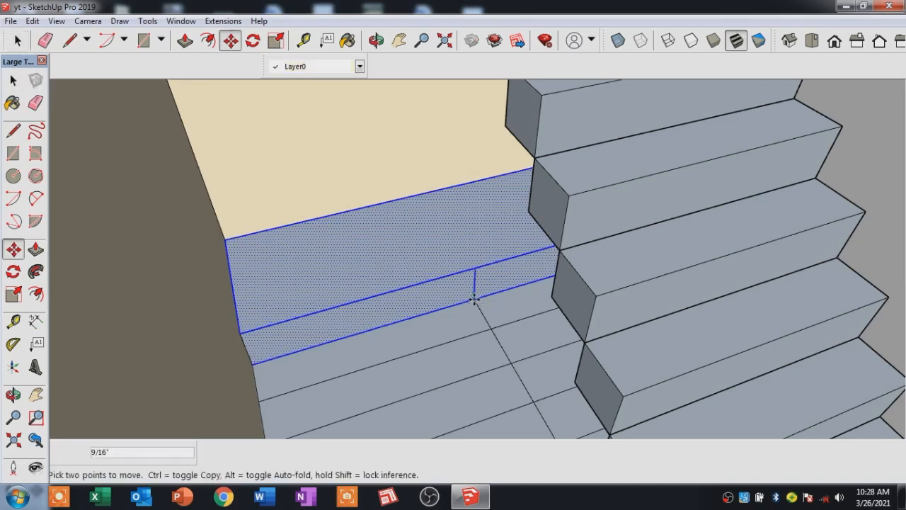
{"action": "left_click", "coordinate": [473, 298]}
{"action": "middle_click_drag", "start_coordinate": [455, 257], "coordinate": [445, 320]}
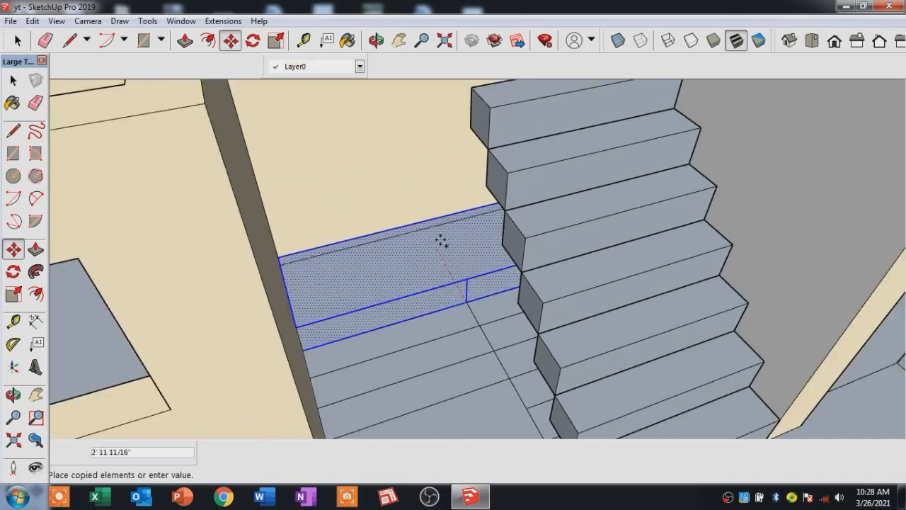
{"action": "scroll", "coordinate": [461, 336], "scroll_direction": "down", "scroll_amount": 3}
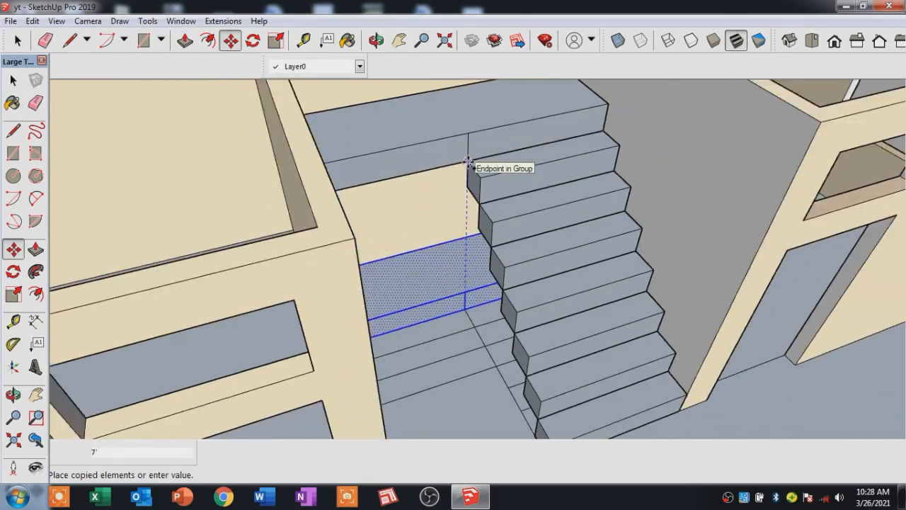
{"action": "left_click", "coordinate": [467, 162]}
{"action": "scroll", "coordinate": [389, 358], "scroll_direction": "down", "scroll_amount": 4}
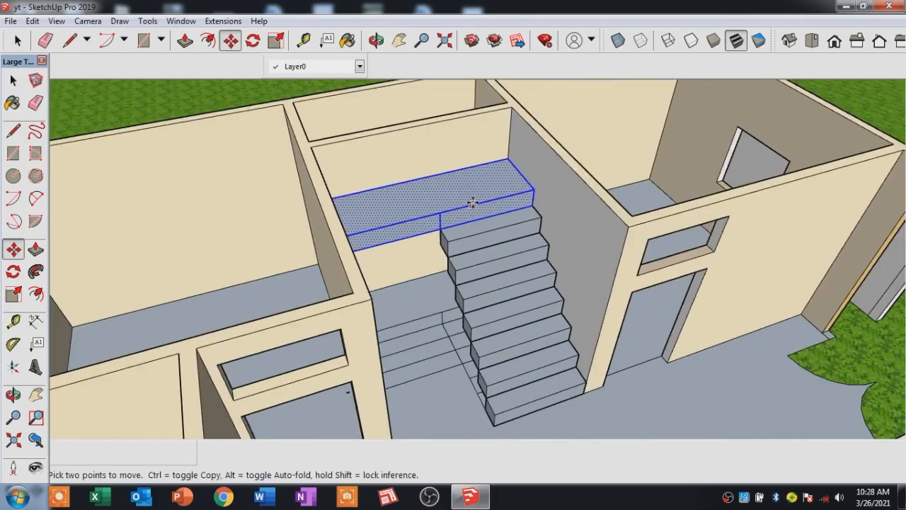
Copy the seventh step onto the landing's free half, its lower front corner at the dividing line on the landing's front edge.
{"action": "scroll", "coordinate": [469, 207], "scroll_direction": "up", "scroll_amount": 5}
{"action": "scroll", "coordinate": [404, 277], "scroll_direction": "up", "scroll_amount": 2}
{"action": "scroll", "coordinate": [417, 222], "scroll_direction": "down", "scroll_amount": 2}
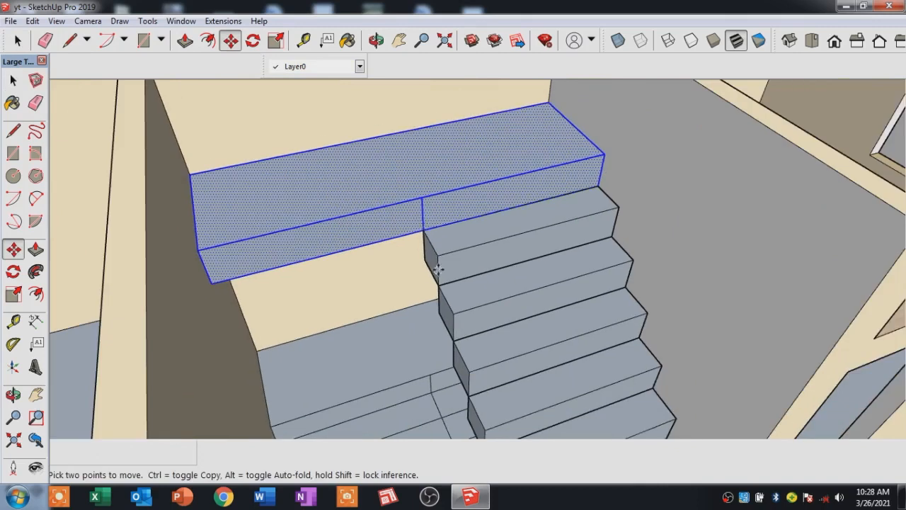
{"action": "left_click", "coordinate": [13, 80]}
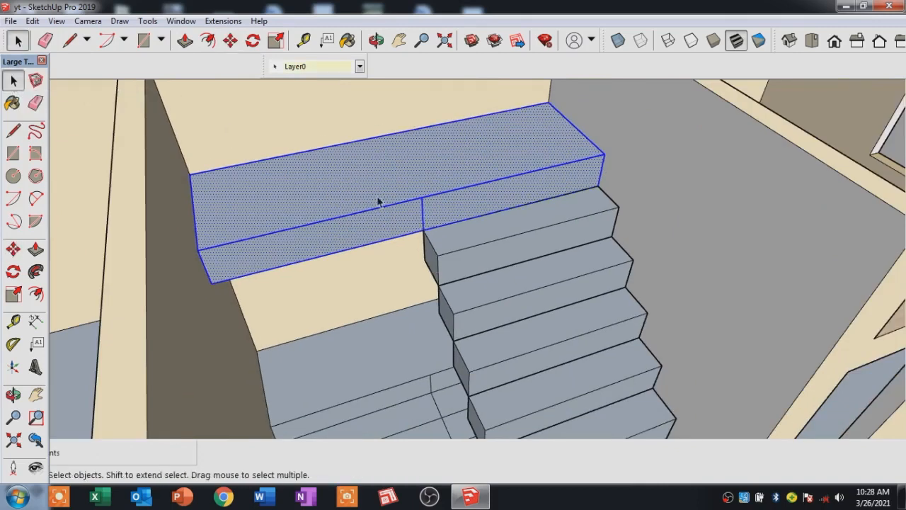
{"action": "left_click", "coordinate": [453, 257]}
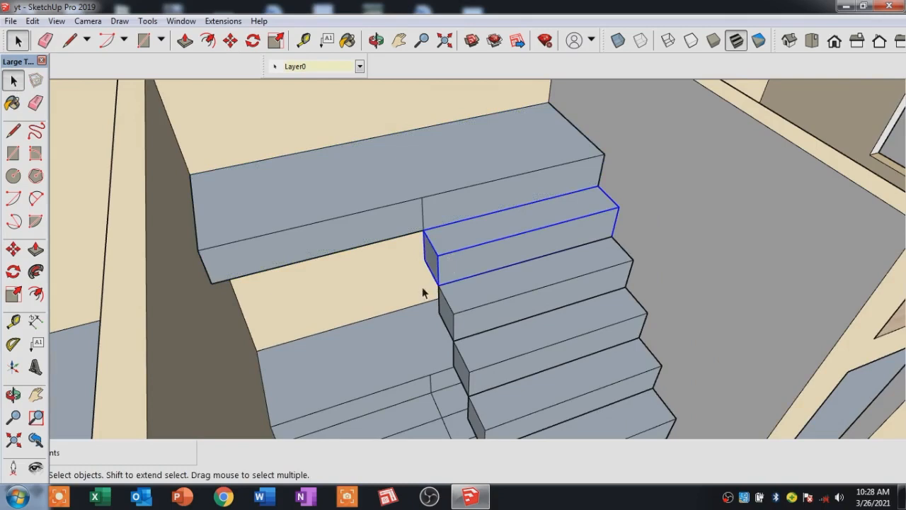
{"action": "middle_click_drag", "start_coordinate": [424, 287], "coordinate": [400, 265]}
{"action": "middle_click_drag", "start_coordinate": [509, 260], "coordinate": [467, 260]}
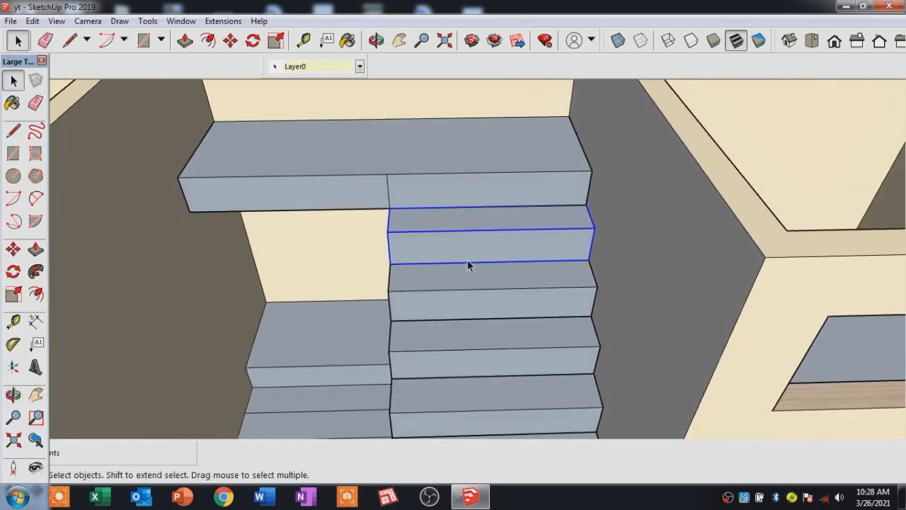
{"action": "key", "text": "m"}
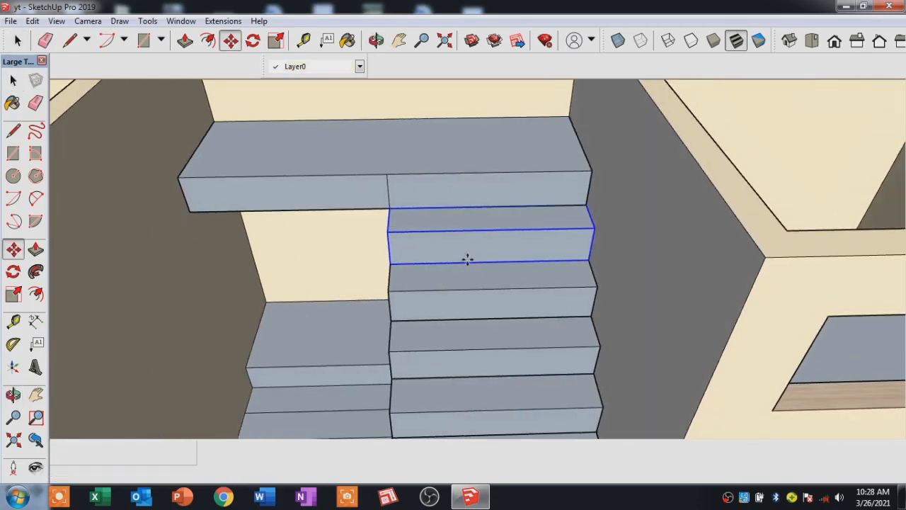
{"action": "key", "text": "ctrl"}
{"action": "left_click", "coordinate": [588, 261]}
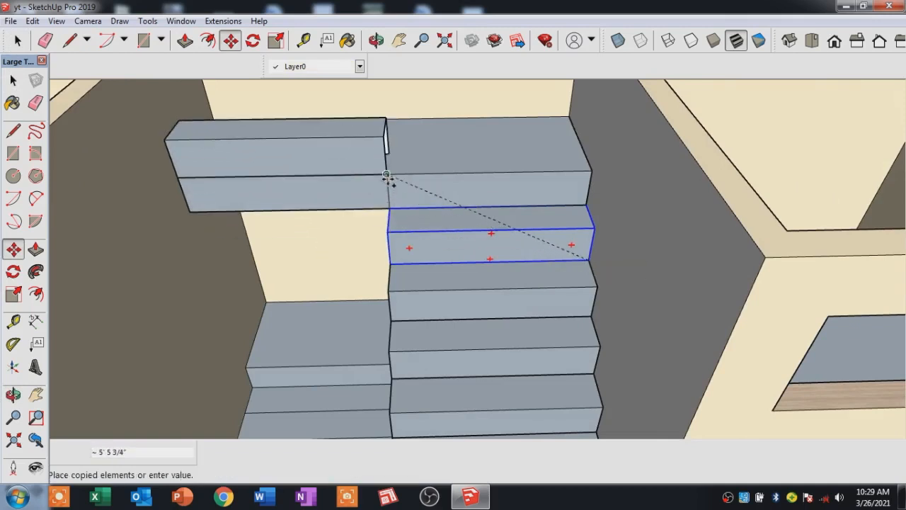
{"action": "left_click", "coordinate": [386, 175]}
Copy the step on the landing 1' forward from lower back to lower front corner and erase the rear one.
{"action": "middle_click_drag", "start_coordinate": [404, 170], "coordinate": [373, 182]}
{"action": "scroll", "coordinate": [383, 170], "scroll_direction": "up", "scroll_amount": 2}
{"action": "left_click", "coordinate": [384, 151]}
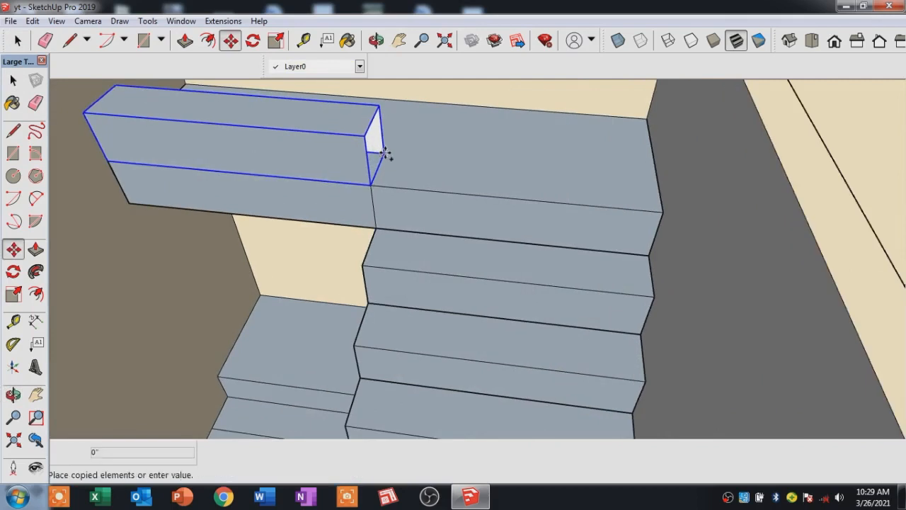
{"action": "scroll", "coordinate": [373, 183], "scroll_direction": "up", "scroll_amount": 1}
{"action": "left_click", "coordinate": [374, 186]}
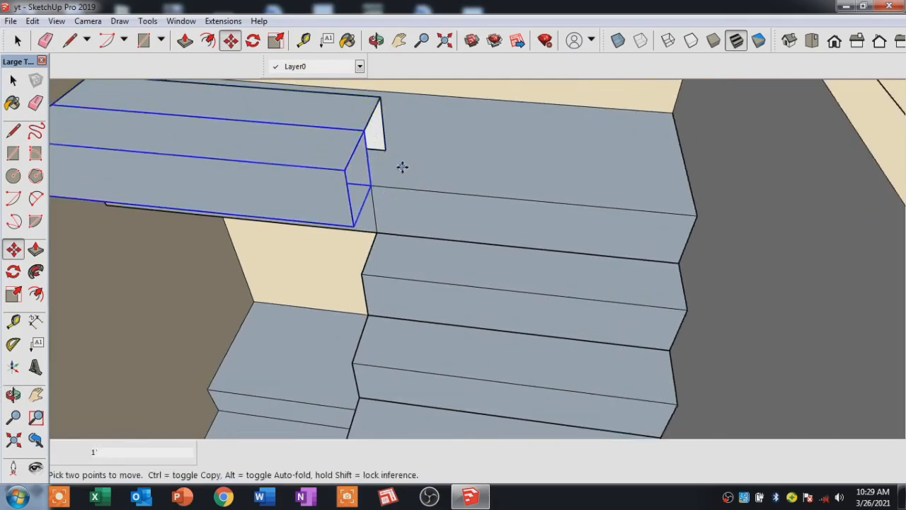
{"action": "scroll", "coordinate": [390, 177], "scroll_direction": "down", "scroll_amount": 1}
{"action": "key", "text": "l"}
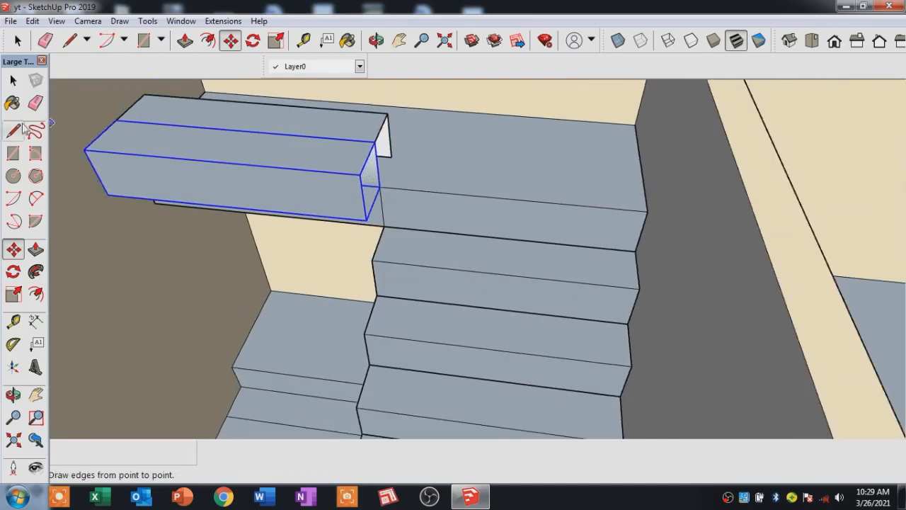
{"action": "key", "text": "e"}
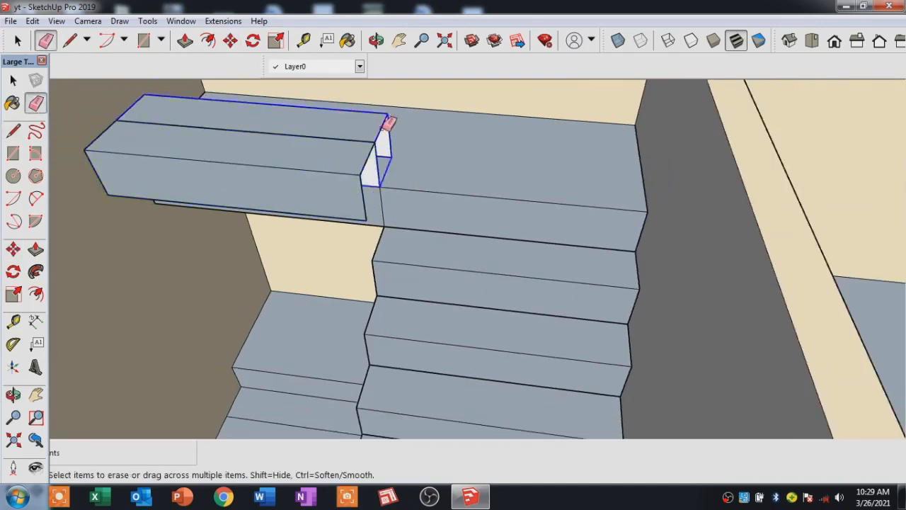
{"action": "left_click", "coordinate": [386, 123]}
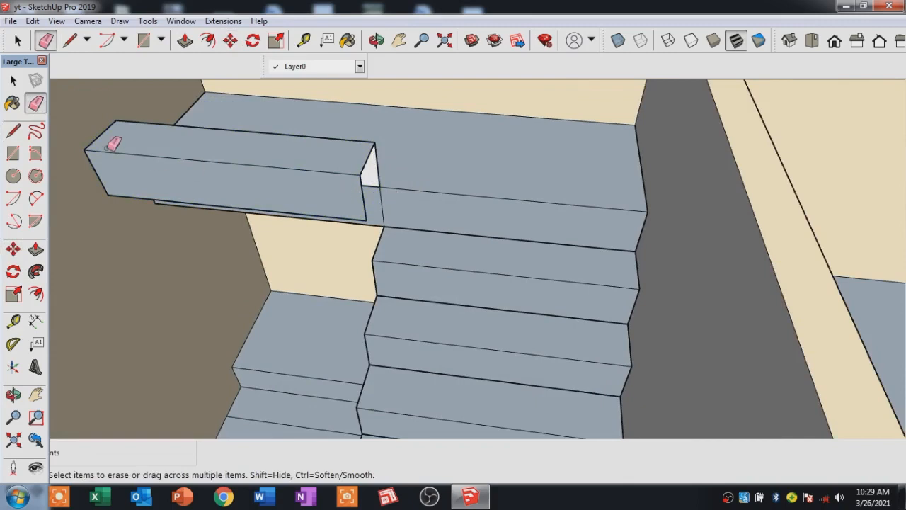
Draw a 1' by 1' rectangle to close the open end of the second flight's first step.
{"action": "left_click", "coordinate": [13, 153]}
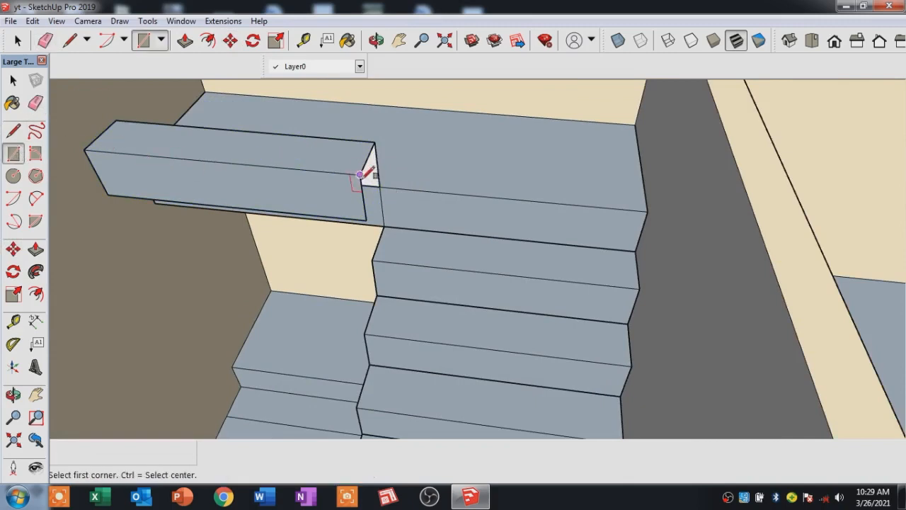
{"action": "left_click", "coordinate": [359, 173]}
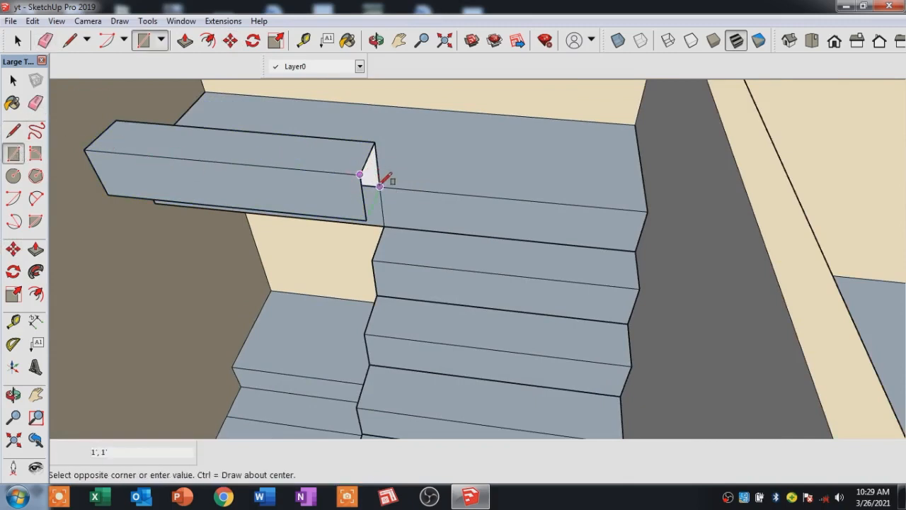
{"action": "left_click", "coordinate": [380, 185]}
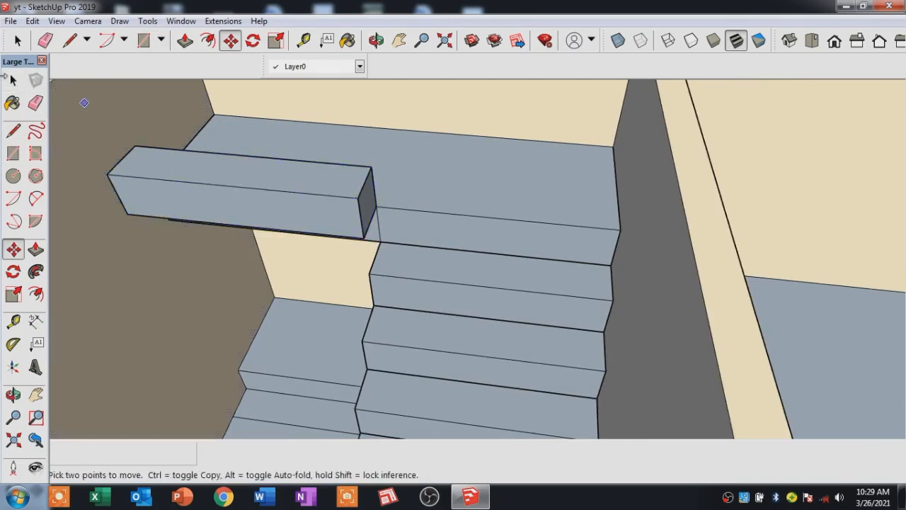
Copy the second flight's first step twice from lower back to upper front corner, adding two higher steps toward the front.
{"action": "left_click", "coordinate": [12, 82]}
{"action": "left_click", "coordinate": [355, 210]}
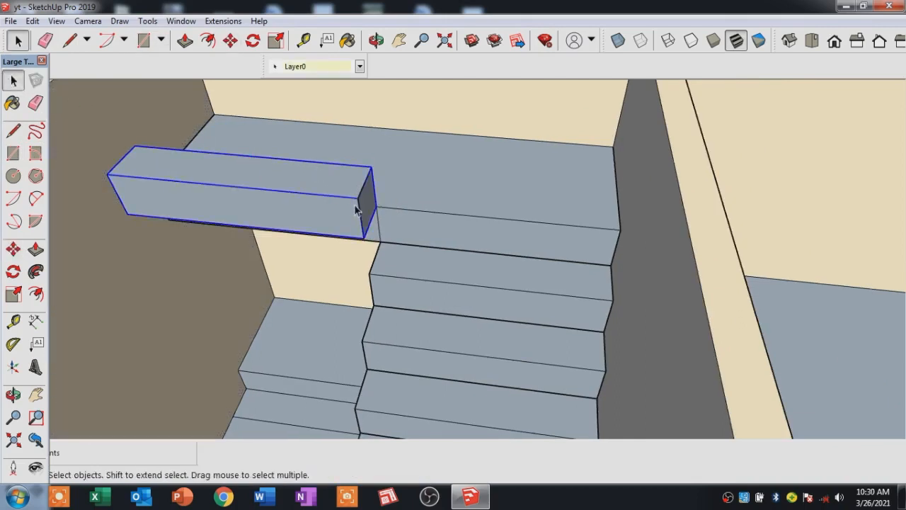
{"action": "key", "text": "m"}
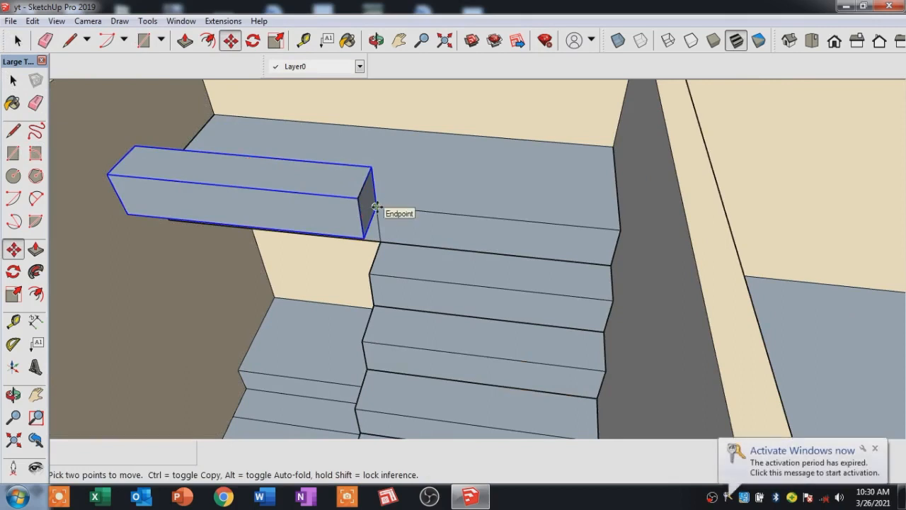
{"action": "left_click", "coordinate": [375, 206]}
{"action": "key", "text": "ctrl"}
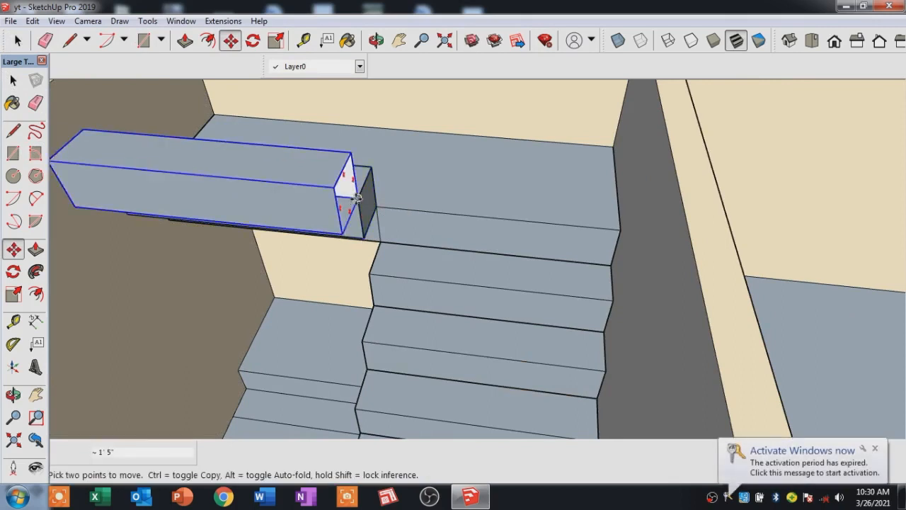
{"action": "left_click", "coordinate": [359, 199]}
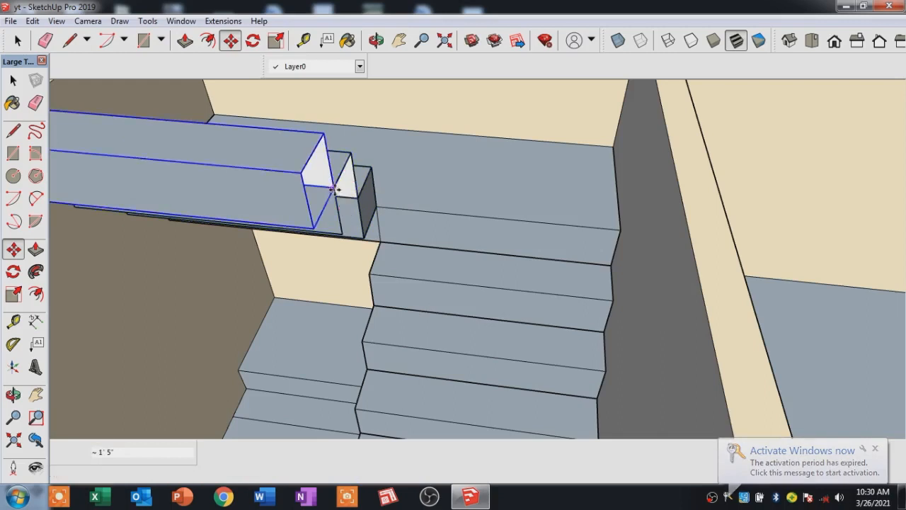
{"action": "left_click", "coordinate": [194, 179]}
Close the open ends of the two new upper steps with 1' by 1' rectangles.
{"action": "left_click", "coordinate": [13, 153]}
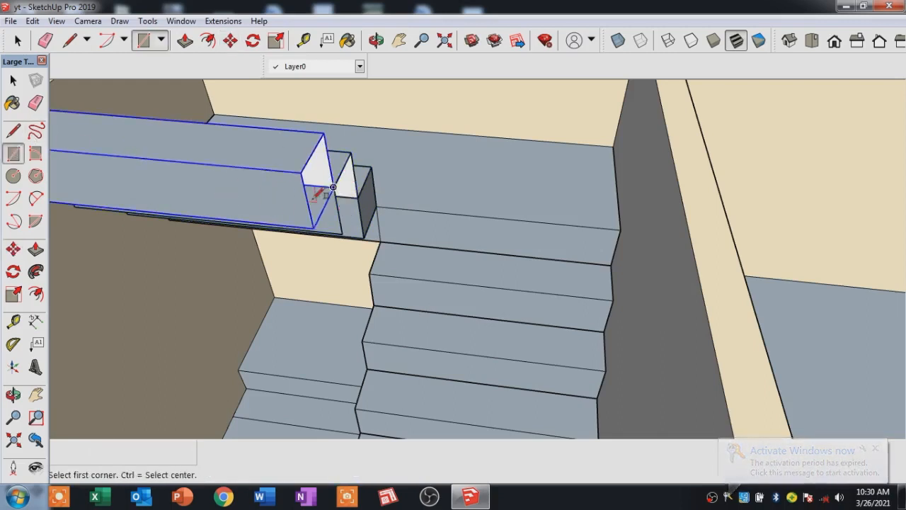
{"action": "left_click", "coordinate": [301, 172]}
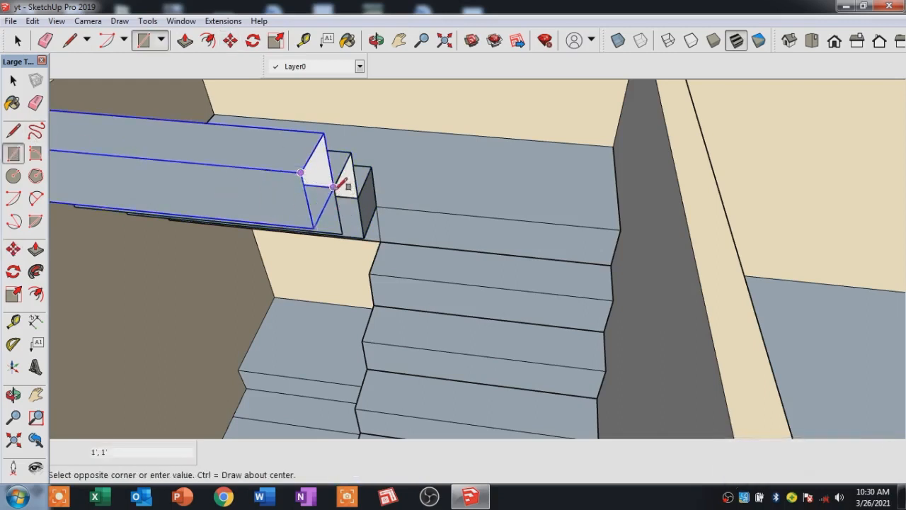
{"action": "left_click", "coordinate": [334, 187]}
{"action": "left_click", "coordinate": [333, 187]}
{"action": "left_click", "coordinate": [359, 199]}
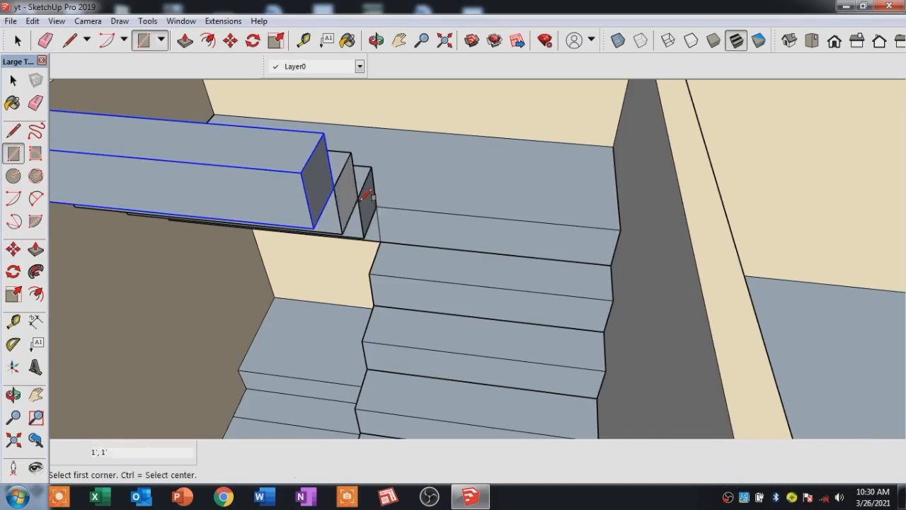
Examine the staircase from the front, above and both sides, checking the landing and the second flight.
{"action": "scroll", "coordinate": [375, 241], "scroll_direction": "down", "scroll_amount": 5}
{"action": "middle_click_drag", "start_coordinate": [376, 228], "coordinate": [372, 261]}
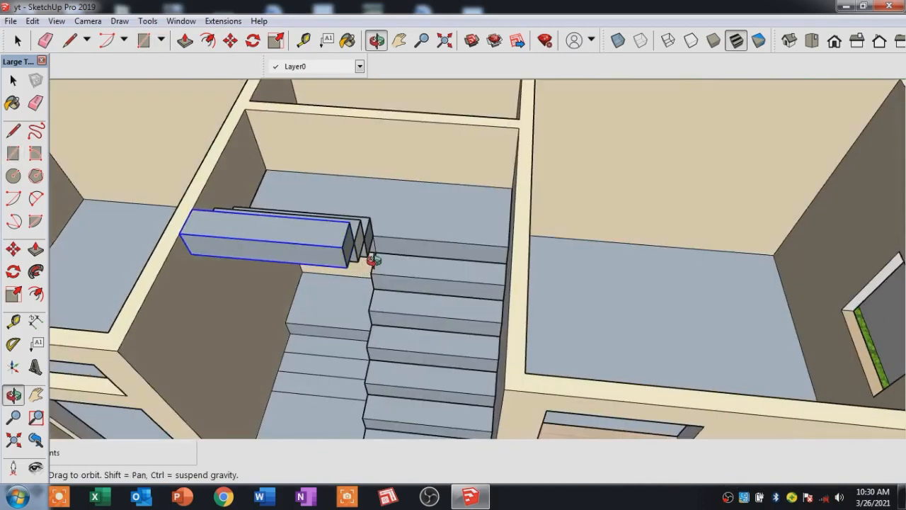
{"action": "scroll", "coordinate": [372, 263], "scroll_direction": "up", "scroll_amount": 3}
{"action": "scroll", "coordinate": [374, 259], "scroll_direction": "down", "scroll_amount": 5}
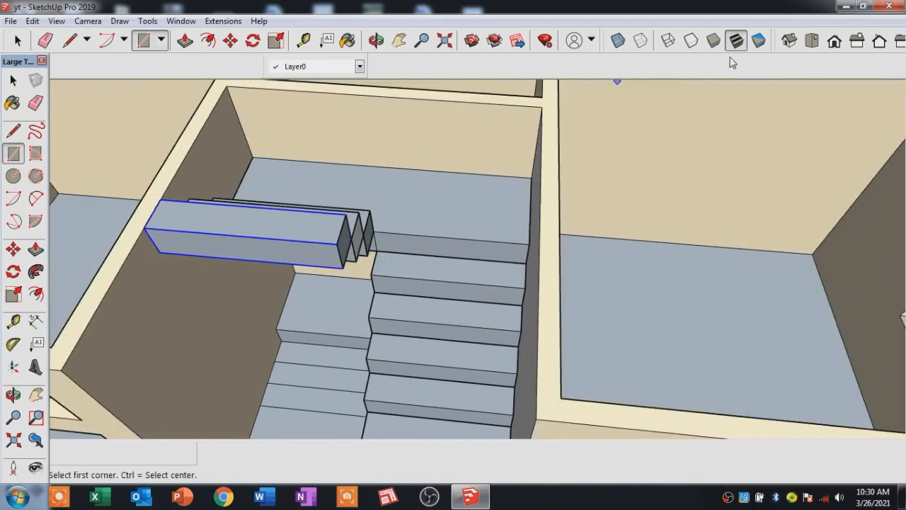
{"action": "left_click", "coordinate": [789, 41]}
{"action": "scroll", "coordinate": [434, 279], "scroll_direction": "down", "scroll_amount": 4}
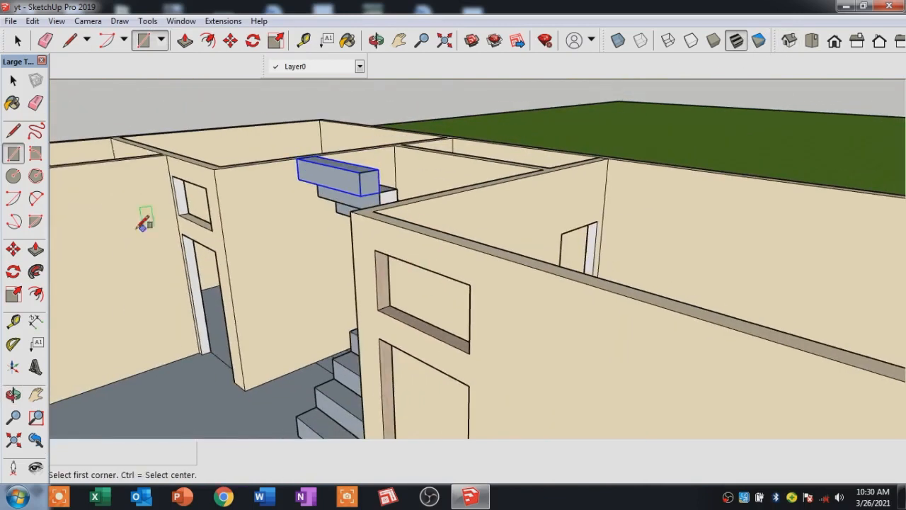
{"action": "left_click", "coordinate": [13, 394]}
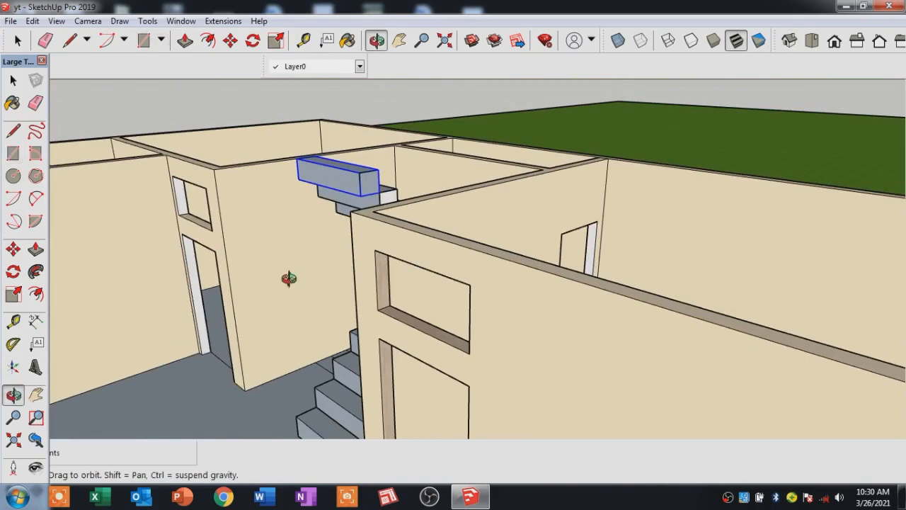
{"action": "left_click_drag", "start_coordinate": [329, 223], "coordinate": [344, 267]}
{"action": "scroll", "coordinate": [431, 217], "scroll_direction": "down", "scroll_amount": 4}
{"action": "scroll", "coordinate": [410, 329], "scroll_direction": "up", "scroll_amount": 6}
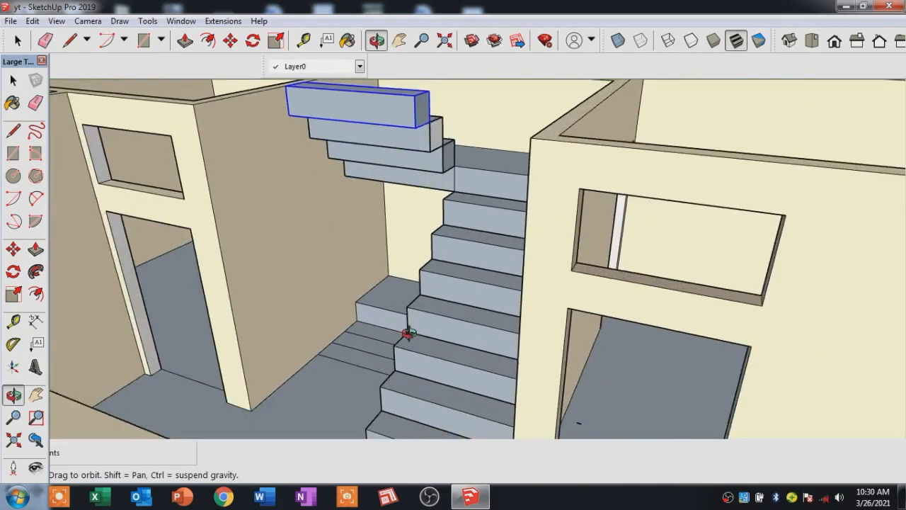
{"action": "left_click_drag", "start_coordinate": [383, 351], "coordinate": [286, 214]}
{"action": "left_click_drag", "start_coordinate": [325, 245], "coordinate": [474, 222]}
{"action": "scroll", "coordinate": [223, 249], "scroll_direction": "up", "scroll_amount": 4}
{"action": "left_click_drag", "start_coordinate": [223, 249], "coordinate": [391, 250]}
{"action": "middle_click_drag", "start_coordinate": [385, 184], "coordinate": [309, 253]}
{"action": "scroll", "coordinate": [324, 178], "scroll_direction": "up", "scroll_amount": 3}
{"action": "left_click_drag", "start_coordinate": [400, 182], "coordinate": [326, 241]}
{"action": "scroll", "coordinate": [347, 249], "scroll_direction": "down", "scroll_amount": 3}
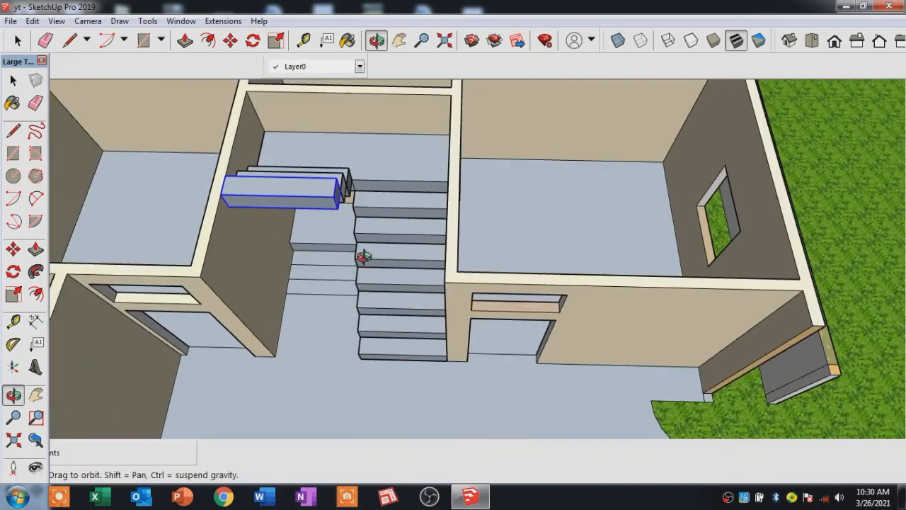
{"action": "scroll", "coordinate": [366, 195], "scroll_direction": "up", "scroll_amount": 5}
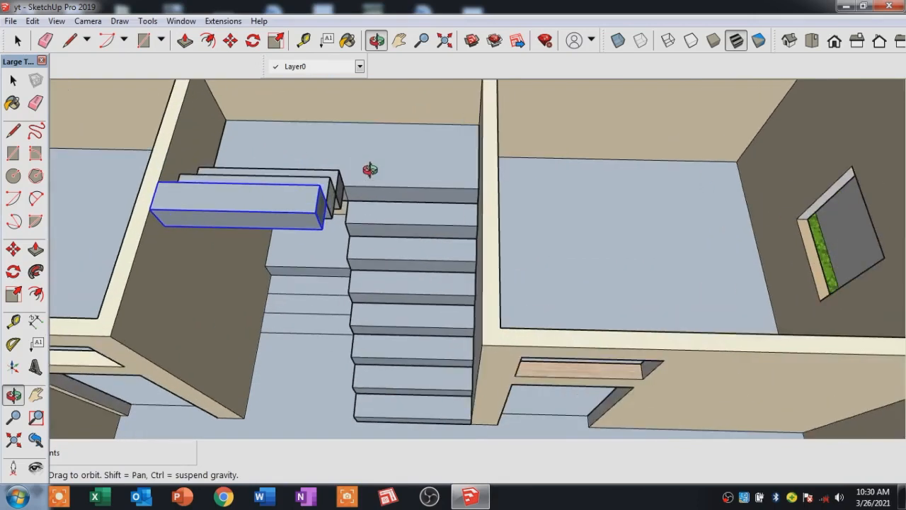
{"action": "scroll", "coordinate": [367, 172], "scroll_direction": "up", "scroll_amount": 2}
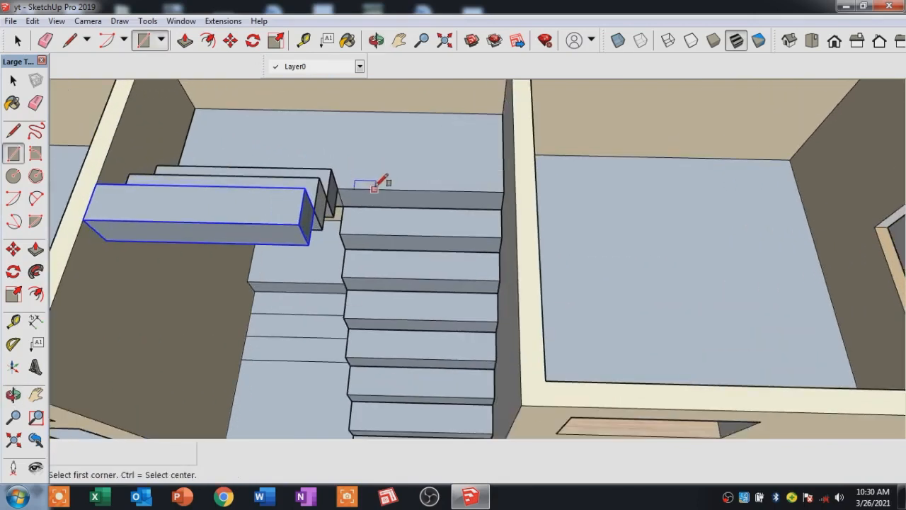
{"action": "key", "text": "space"}
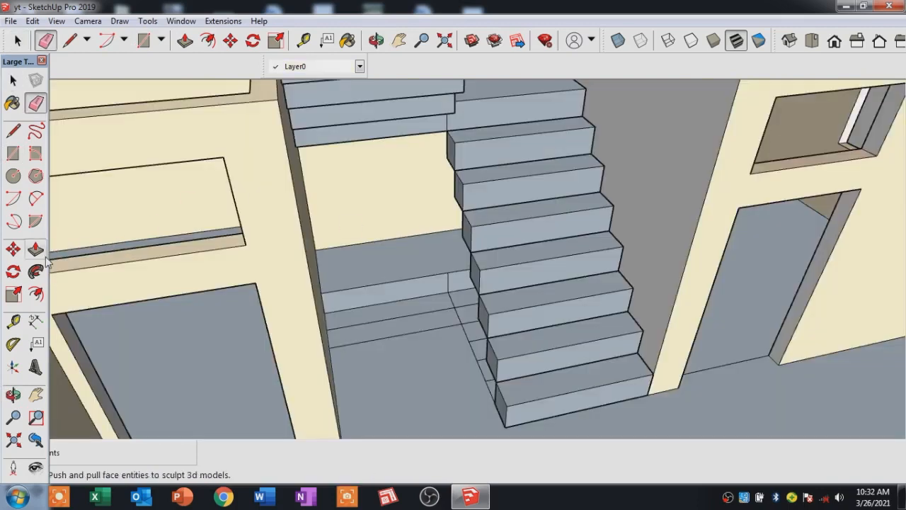
Push the leftover block beneath the second flight down 1' to floor level and erase the stray lines on the floor beside the first flight.
{"action": "left_click", "coordinate": [35, 251]}
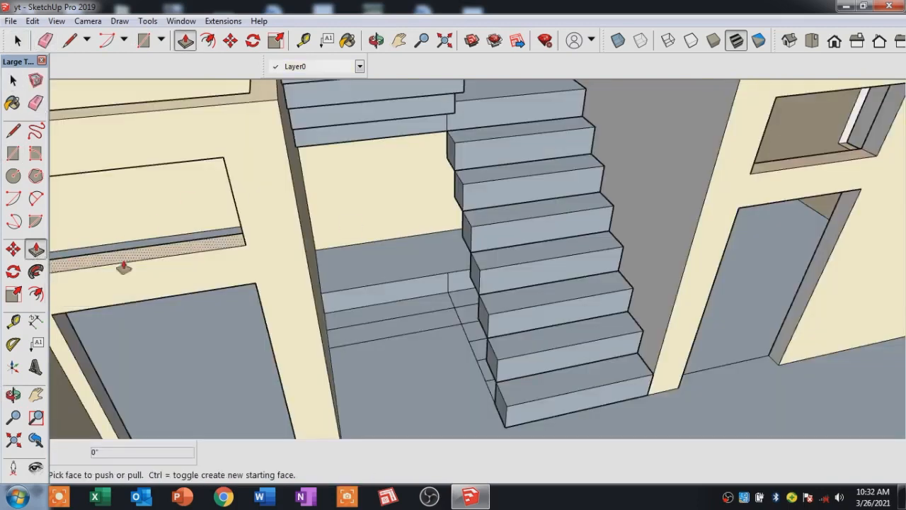
{"action": "left_click", "coordinate": [405, 263]}
{"action": "left_click", "coordinate": [447, 296]}
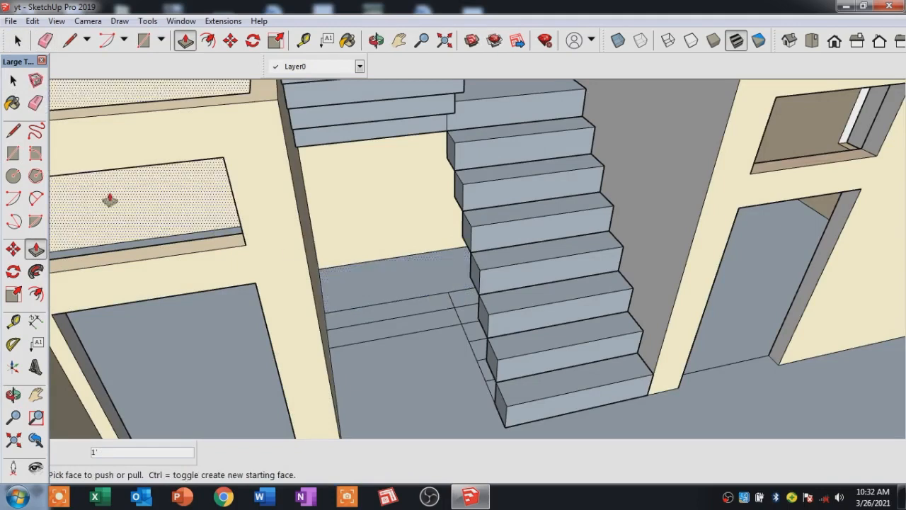
{"action": "left_click", "coordinate": [35, 102]}
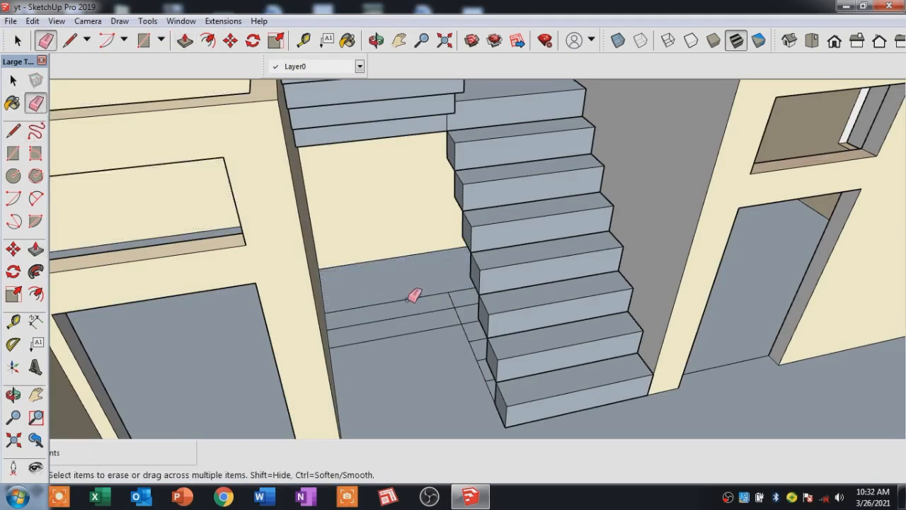
{"action": "left_click_drag", "start_coordinate": [422, 329], "coordinate": [459, 283]}
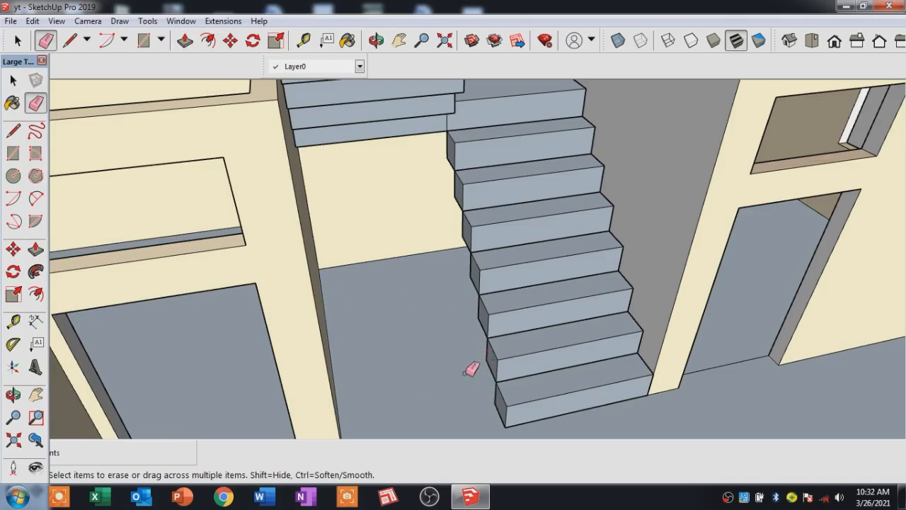
Review the finished staircase within the whole house from the front and from above.
{"action": "scroll", "coordinate": [471, 369], "scroll_direction": "down", "scroll_amount": 3}
{"action": "mouse_move", "coordinate": [441, 358]}
{"action": "middle_mouse_down"}
{"action": "mouse_move", "coordinate": [356, 361]}
{"action": "mouse_move", "coordinate": [366, 355]}
{"action": "middle_mouse_up"}
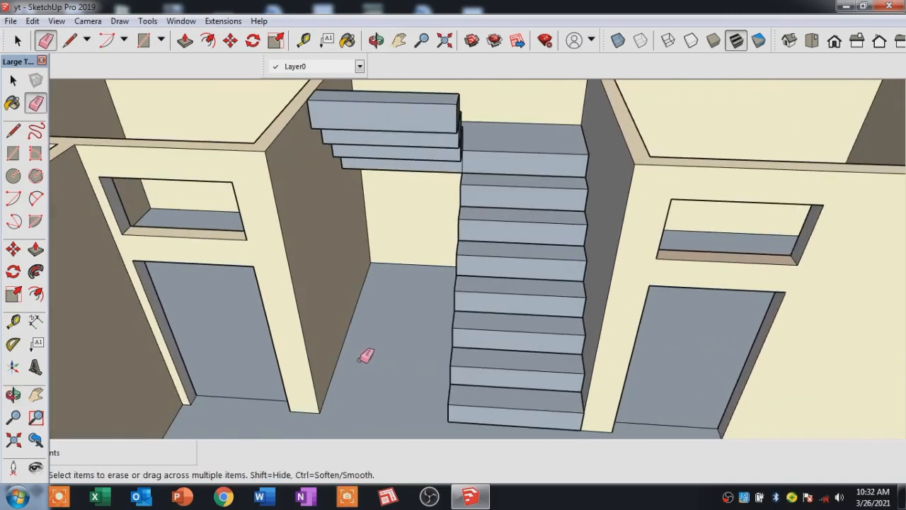
{"action": "left_click", "coordinate": [12, 395]}
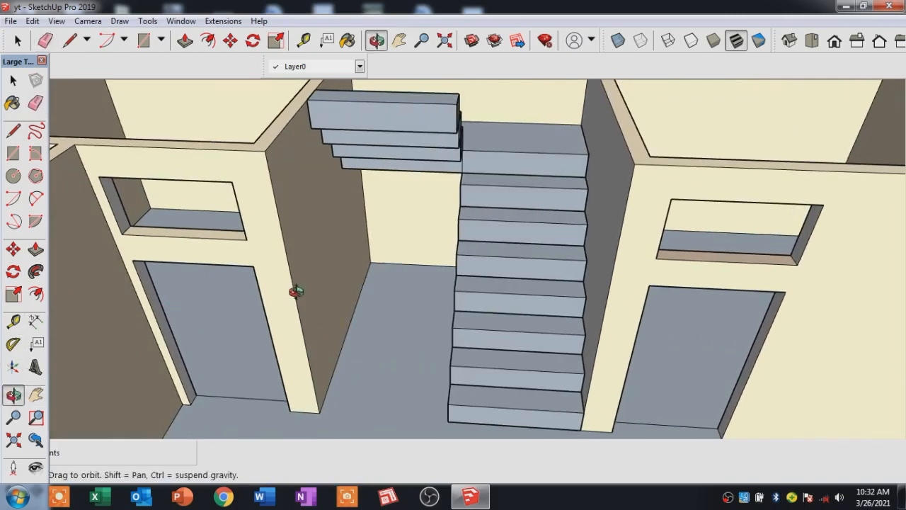
{"action": "scroll", "coordinate": [399, 295], "scroll_direction": "down", "scroll_amount": 6}
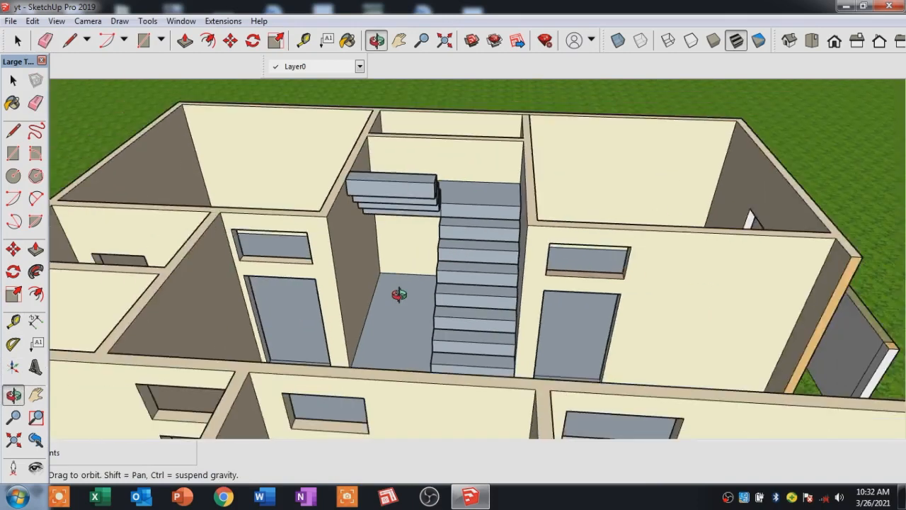
{"action": "left_click_drag", "start_coordinate": [404, 295], "coordinate": [332, 325]}
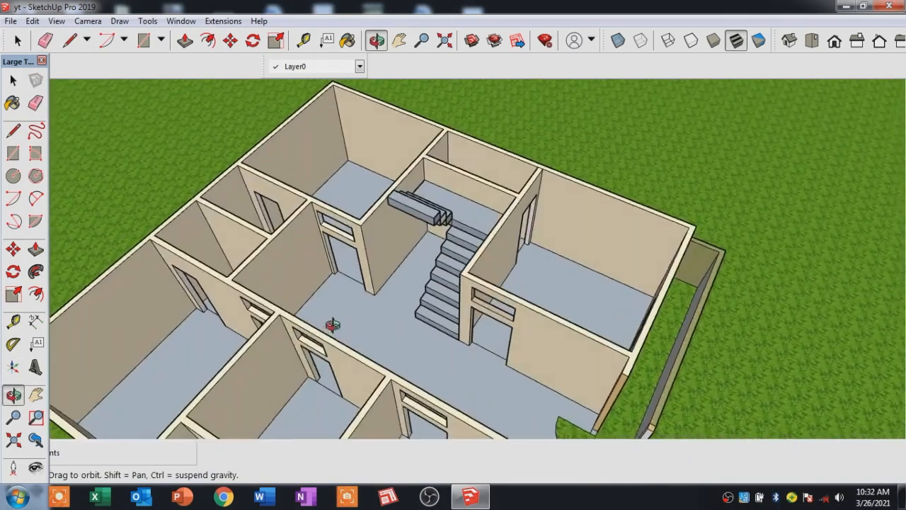
{"action": "left_click_drag", "start_coordinate": [445, 203], "coordinate": [383, 228]}
{"action": "scroll", "coordinate": [455, 252], "scroll_direction": "up", "scroll_amount": 5}
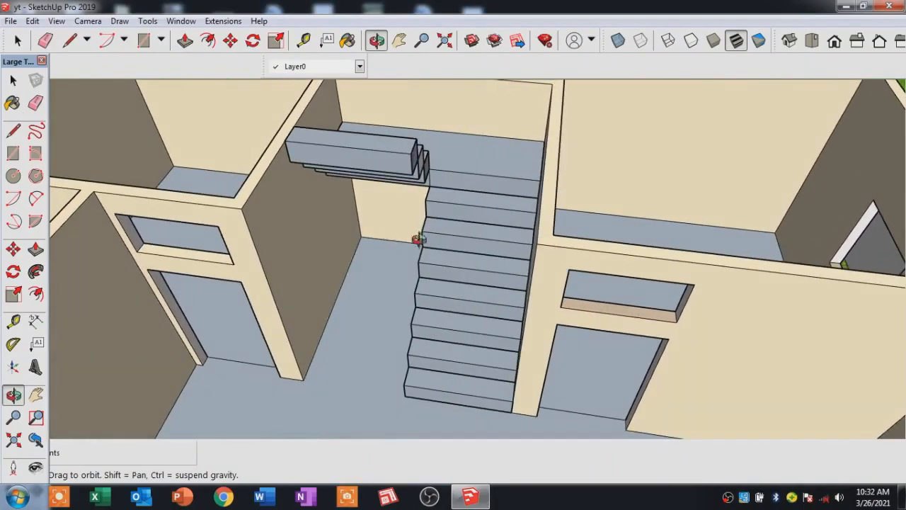
{"action": "right_click", "coordinate": [727, 498]}
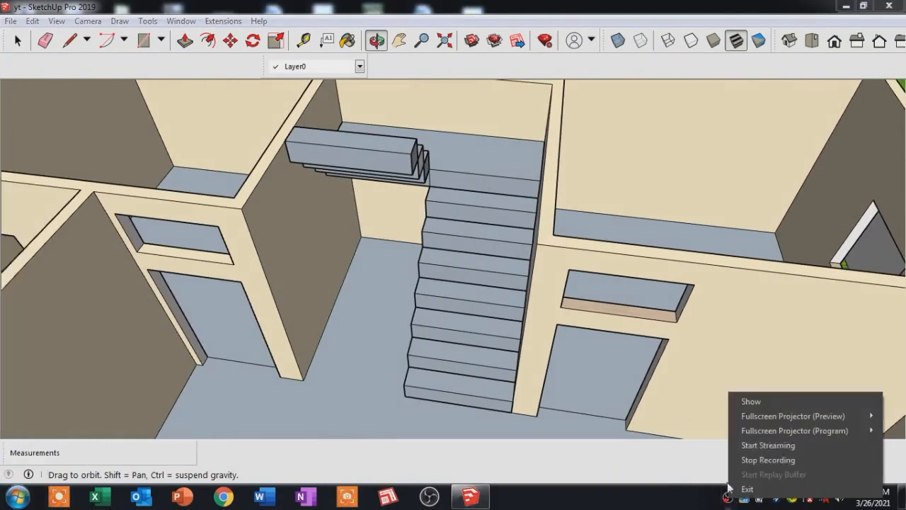
{"action": "left_click", "coordinate": [769, 459]}
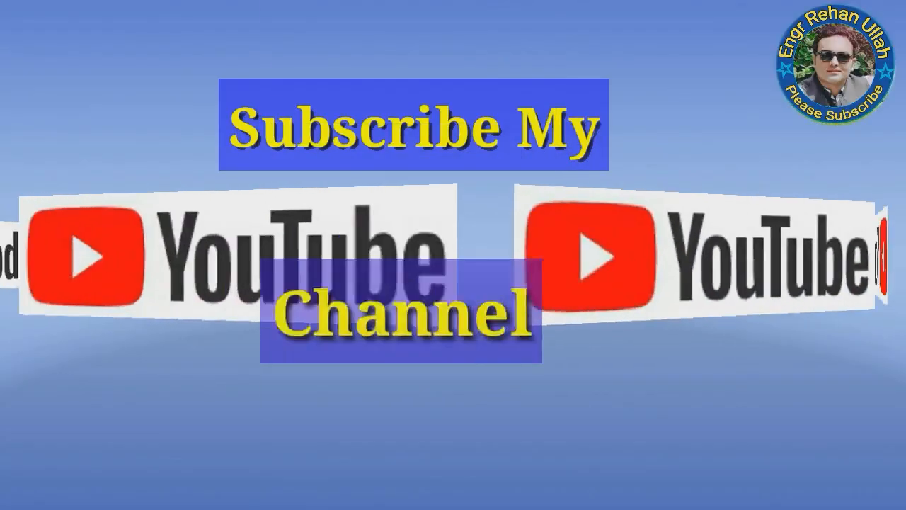